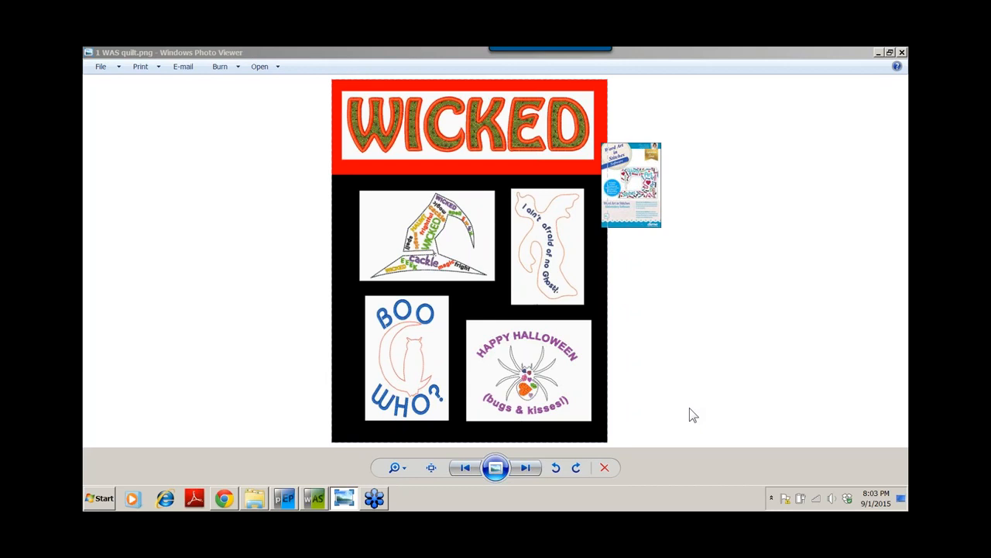
# Page through two overview slides in Photo Viewer, then bring Word Art in Stitches forward
pyautogui.click(524, 468)
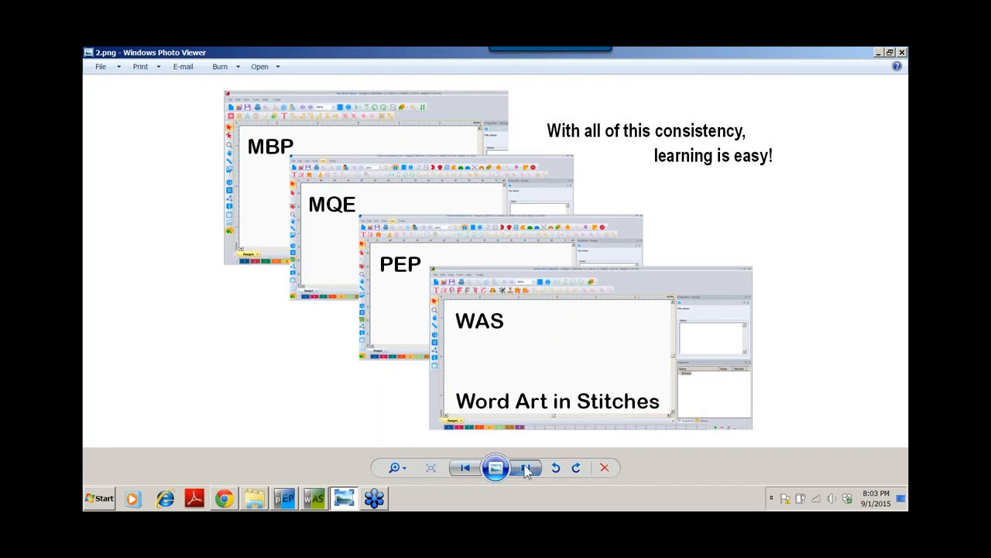
pyautogui.click(527, 468)
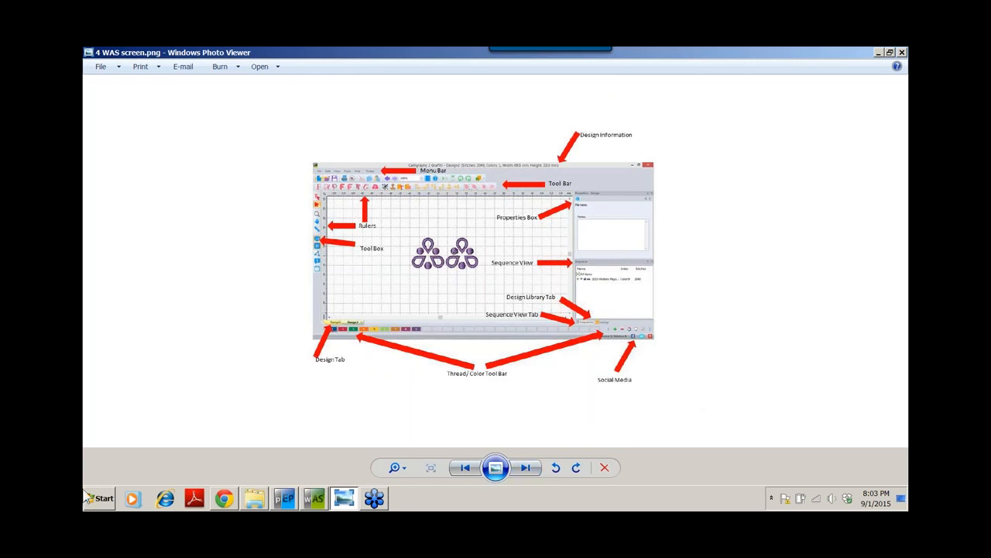
pyautogui.click(313, 500)
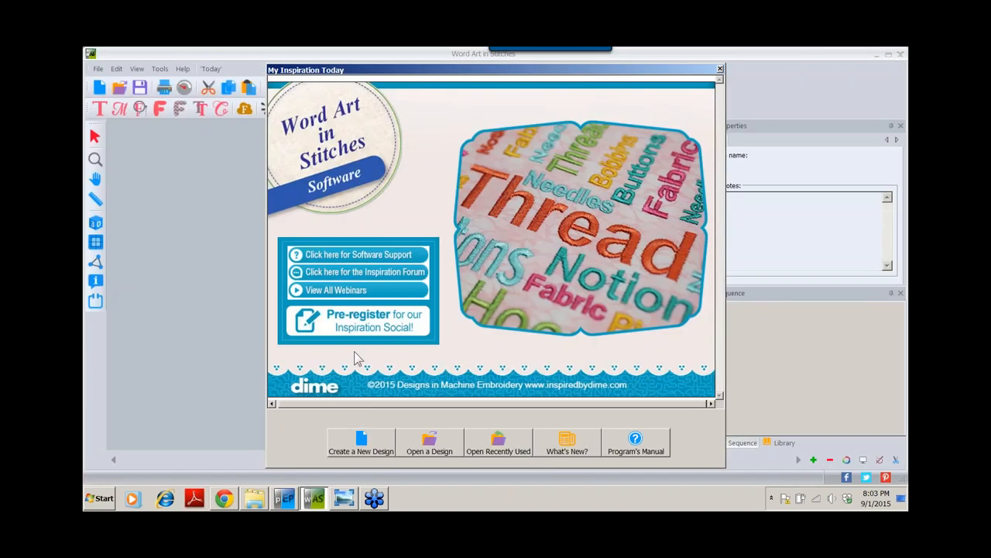
# Create a new blank design named Design1 from the My Inspiration Today window
pyautogui.click(350, 442)
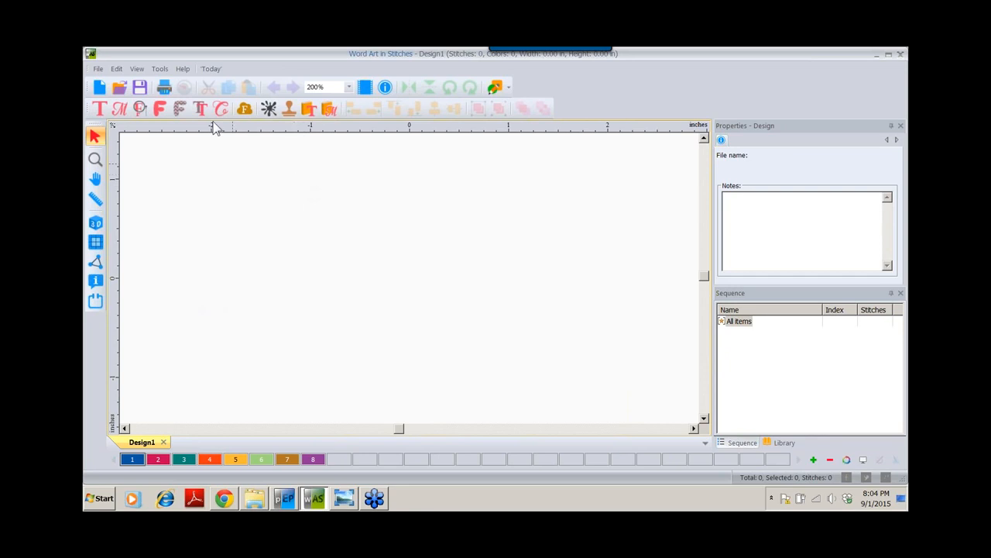
# Check the File menu, then bring up the Stamps gallery of city stamps
pyautogui.click(99, 70)
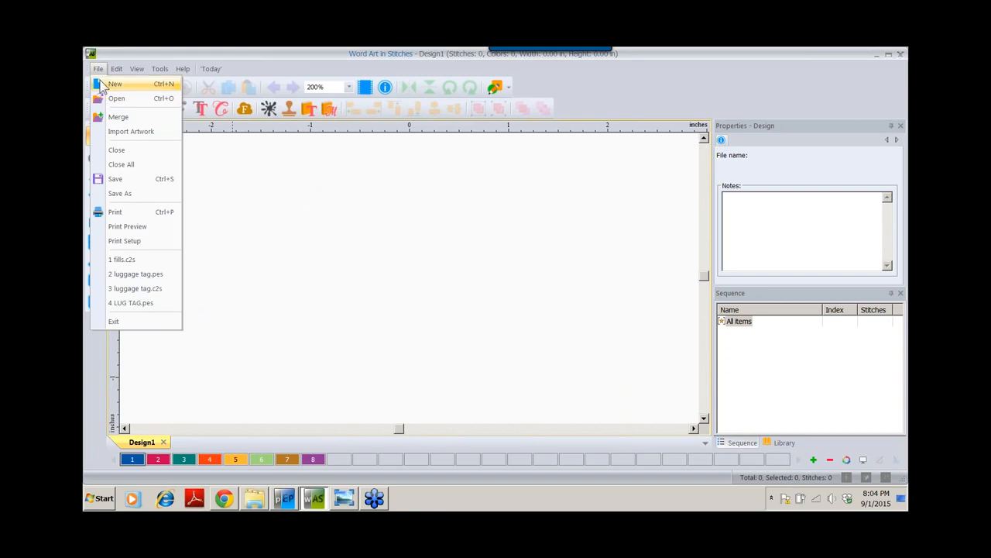
pyautogui.click(99, 69)
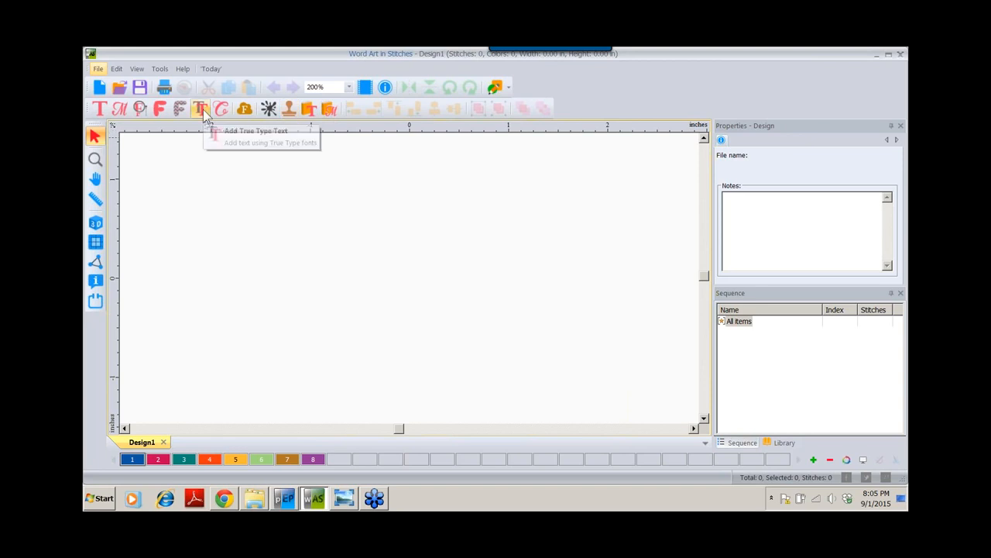
pyautogui.click(291, 106)
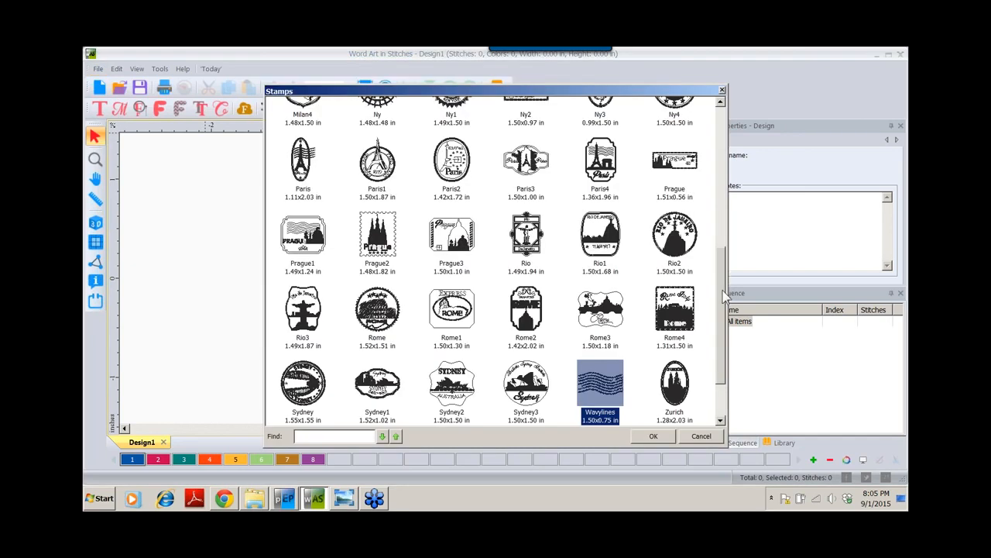
# Insert the Ny (New York) stamp, 2288 stitches and 1.49 in square, onto Design1
pyautogui.moveTo(724, 294); pyautogui.dragTo(724, 148)
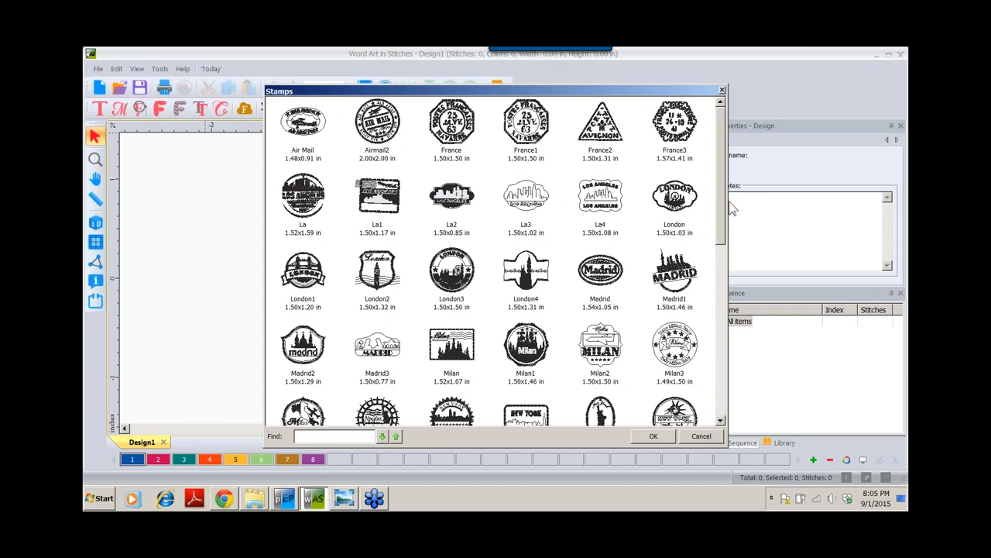
pyautogui.moveTo(719, 190); pyautogui.dragTo(718, 244)
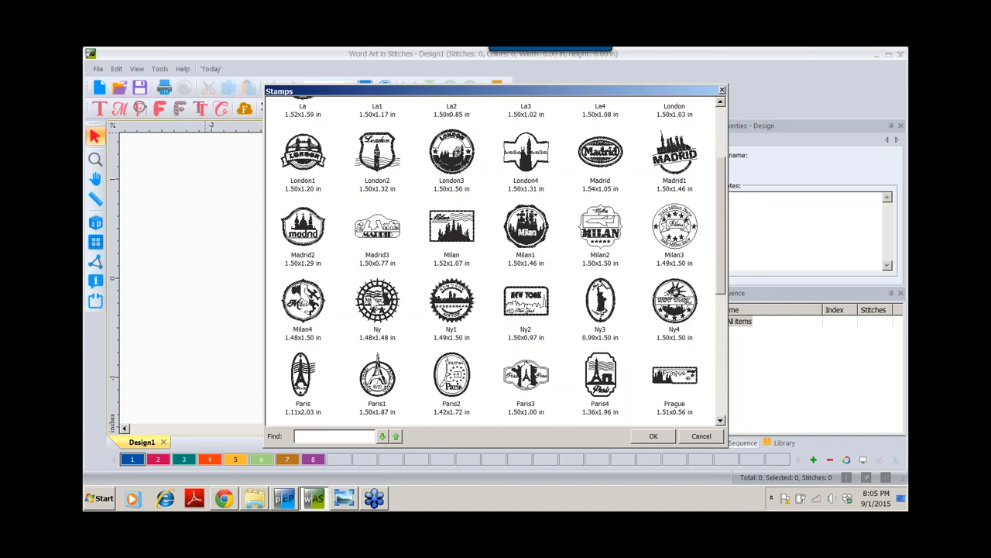
pyautogui.doubleClick(377, 299)
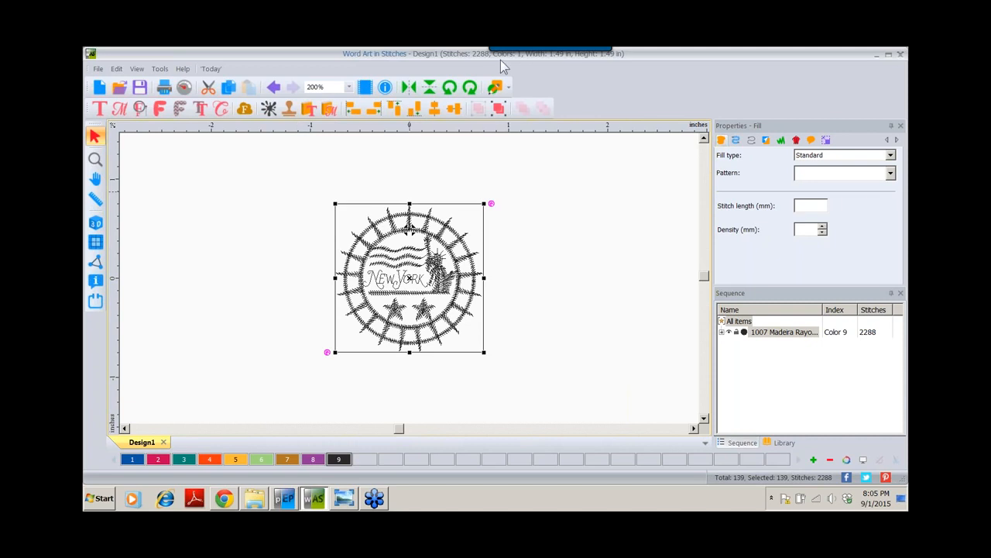
pyautogui.moveTo(516, 62)
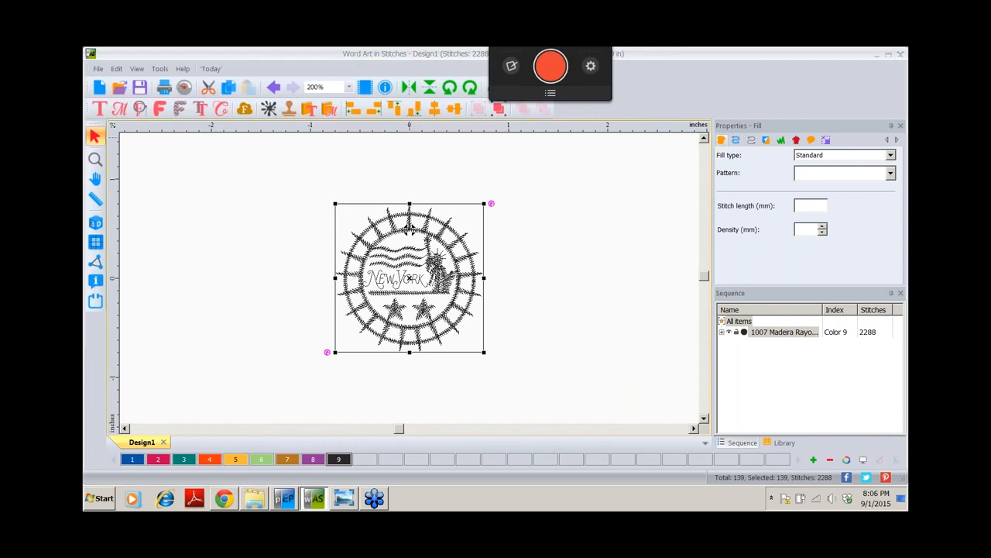
pyautogui.moveTo(521, 51); pyautogui.dragTo(730, 51)
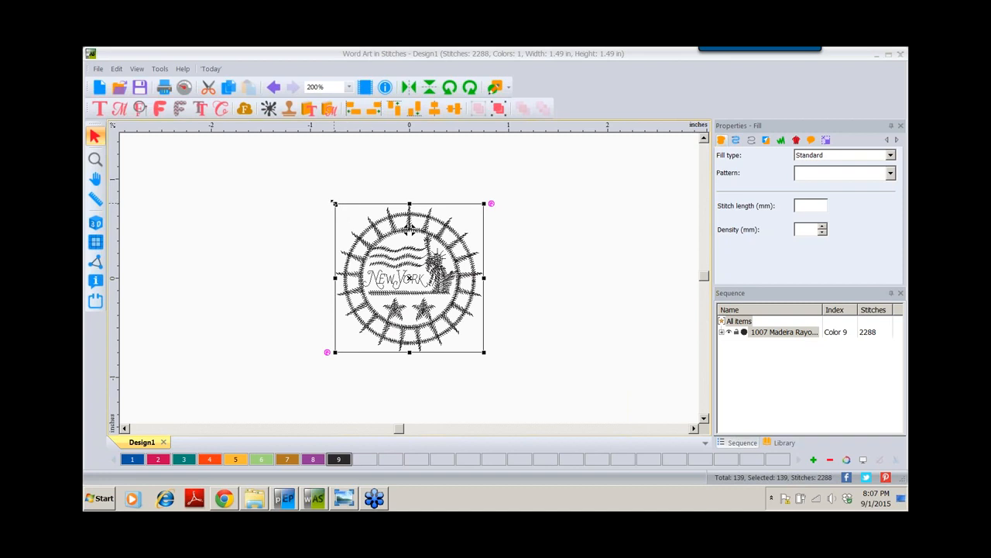
# Enlarge the New York stamp to 1.93 in square and show its Transform settings
pyautogui.moveTo(334, 203); pyautogui.dragTo(291, 160)
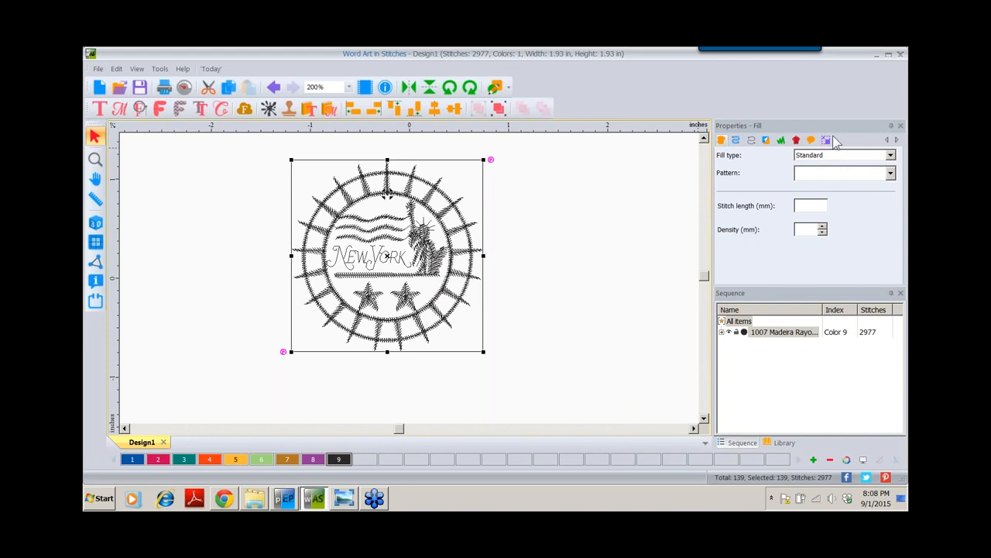
pyautogui.click(826, 140)
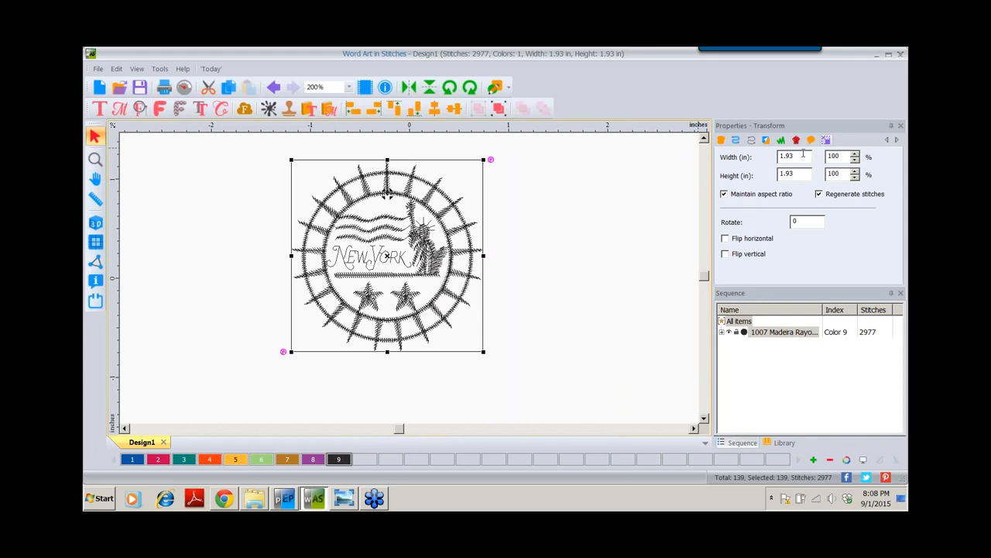
# Enter 1.25 in for the stamp's width and height (65%) in the Transform settings
pyautogui.moveTo(803, 154); pyautogui.dragTo(767, 156)
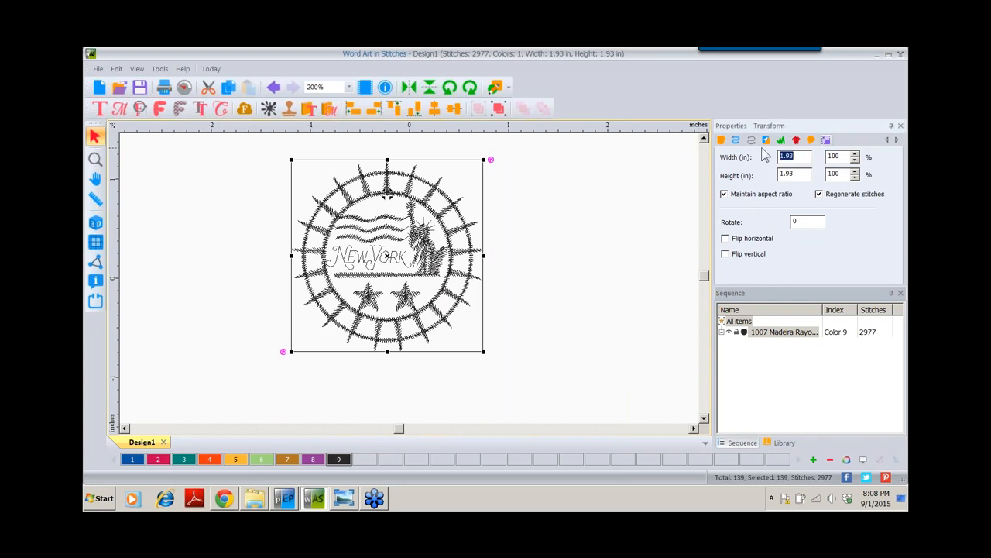
pyautogui.write('1.25')
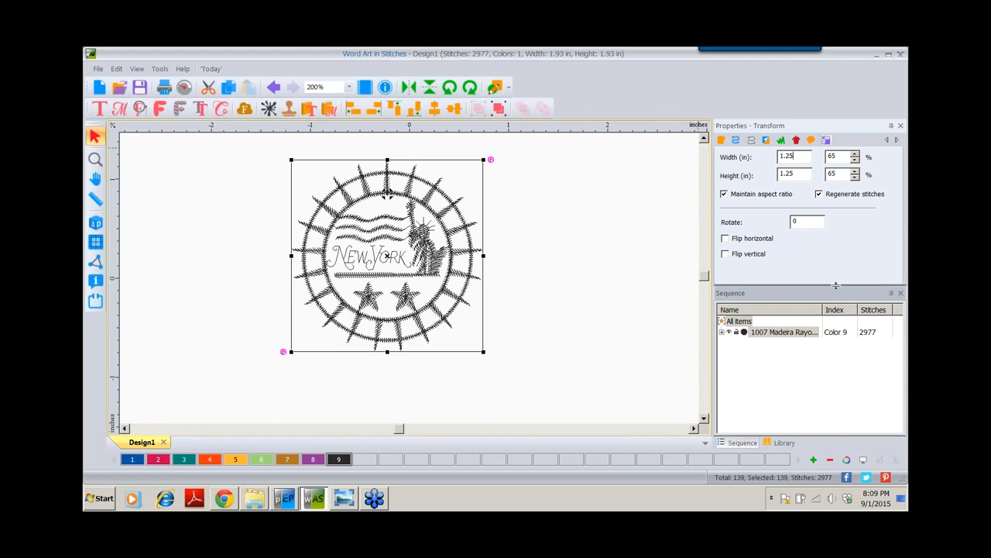
pyautogui.moveTo(836, 289); pyautogui.dragTo(852, 313)
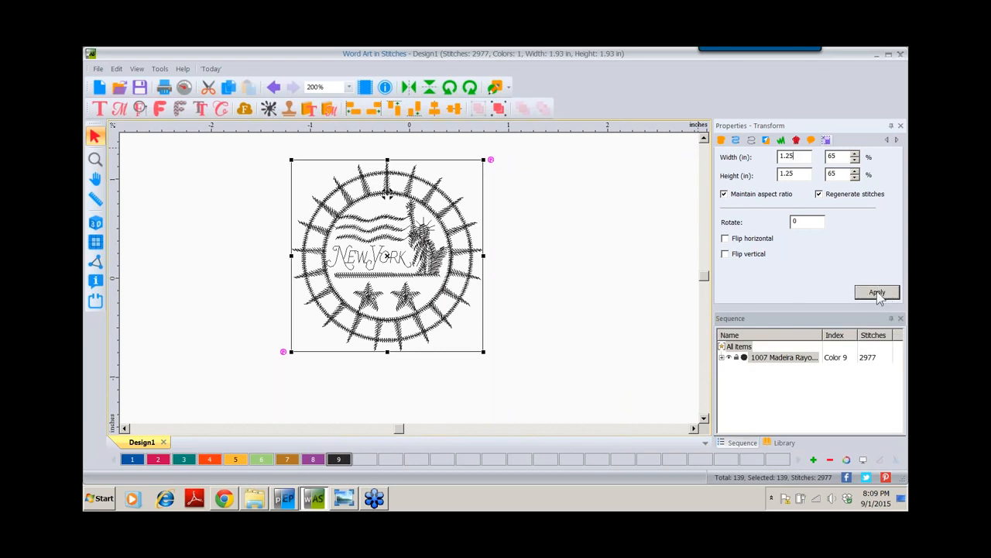
# Apply the 1.25 in size, shrinking the stamp to 1.26 in and 2083 stitches
pyautogui.click(878, 295)
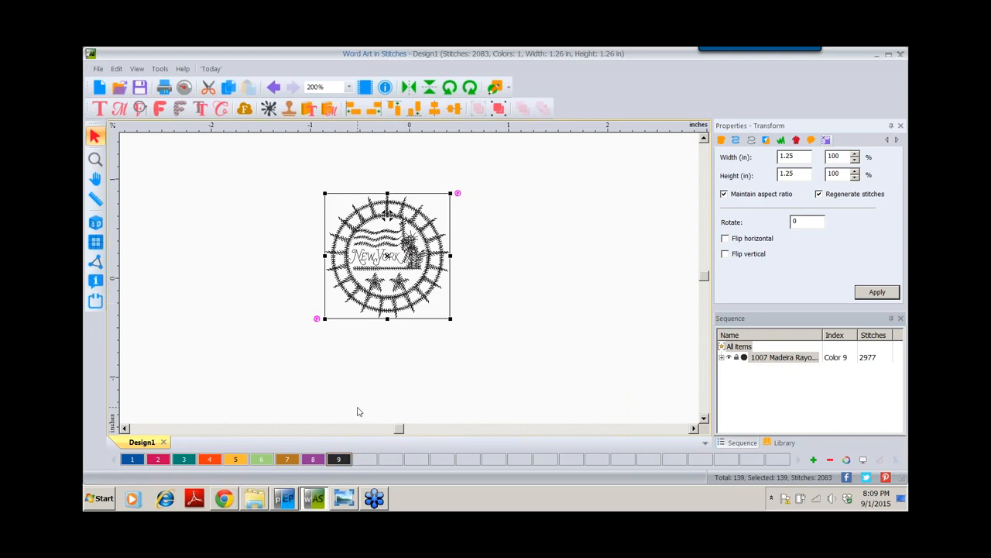
# Recolour the New York stamp with Brother Embroidery 405 Blue thread
pyautogui.click(131, 461)
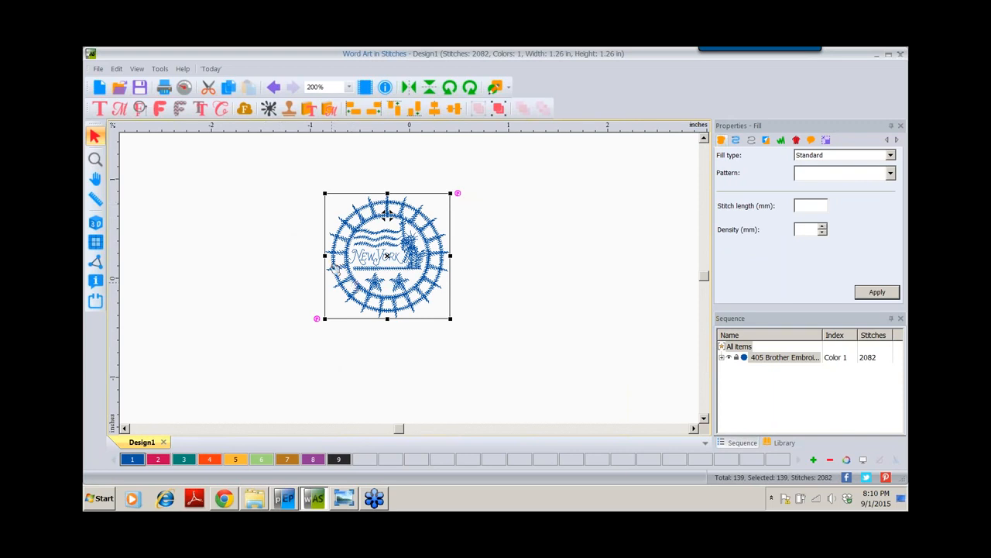
# Insert the Wavylines stamp from the Stamps gallery, bringing Design1 to 3285 stitches
pyautogui.click(289, 108)
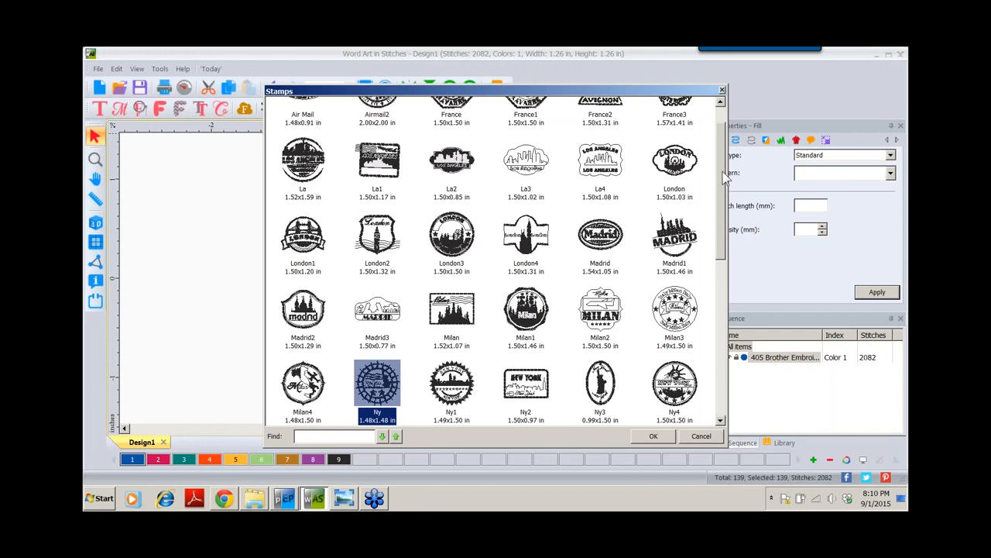
pyautogui.moveTo(725, 177); pyautogui.dragTo(720, 338)
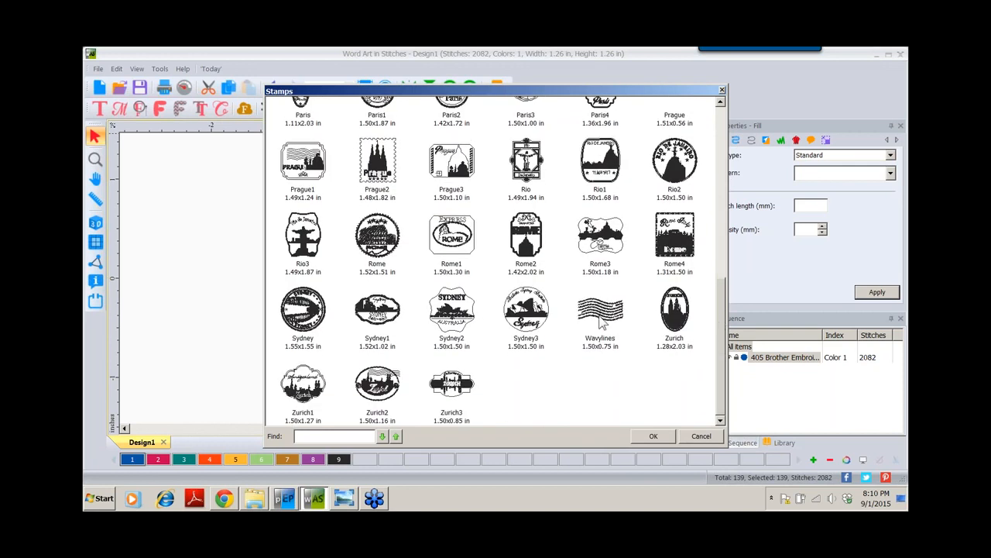
pyautogui.click(602, 319)
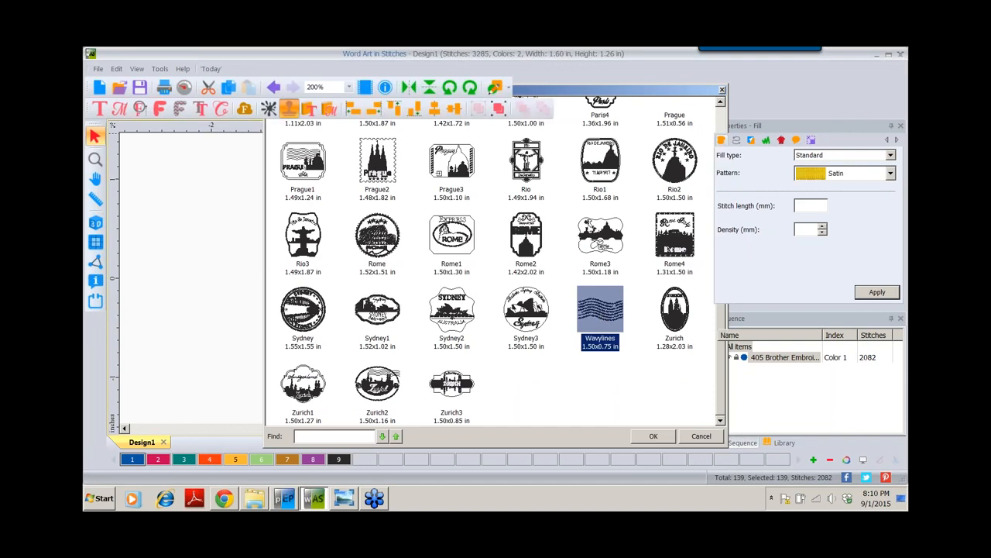
pyautogui.doubleClick(602, 319)
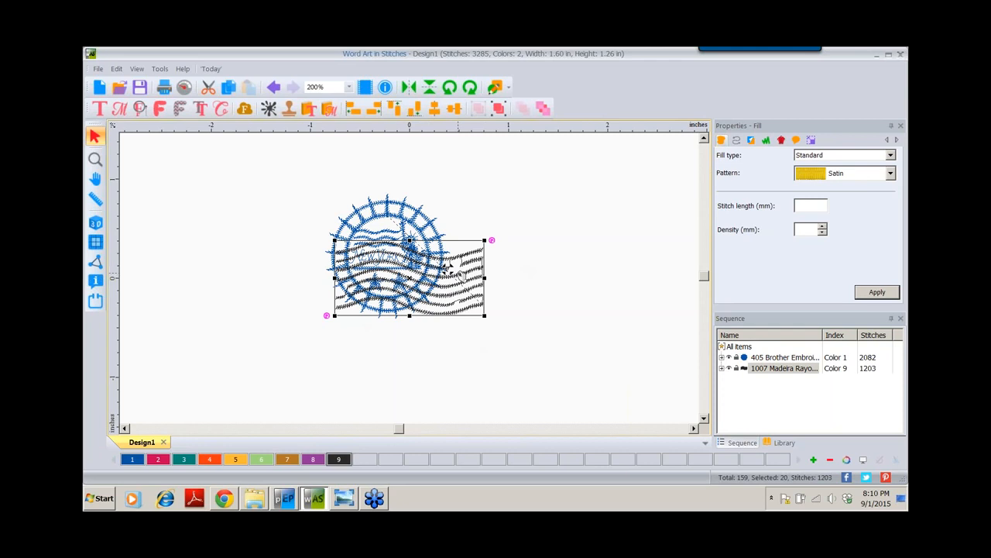
# Move the Wavylines flag to the upper left and stitch it in Brother 107 Dark Fuchsia
pyautogui.moveTo(460, 275)
pyautogui.mouseDown()
pyautogui.moveTo(455, 251)
pyautogui.moveTo(403, 201)
pyautogui.moveTo(297, 180)
pyautogui.moveTo(302, 186)
pyautogui.mouseUp()
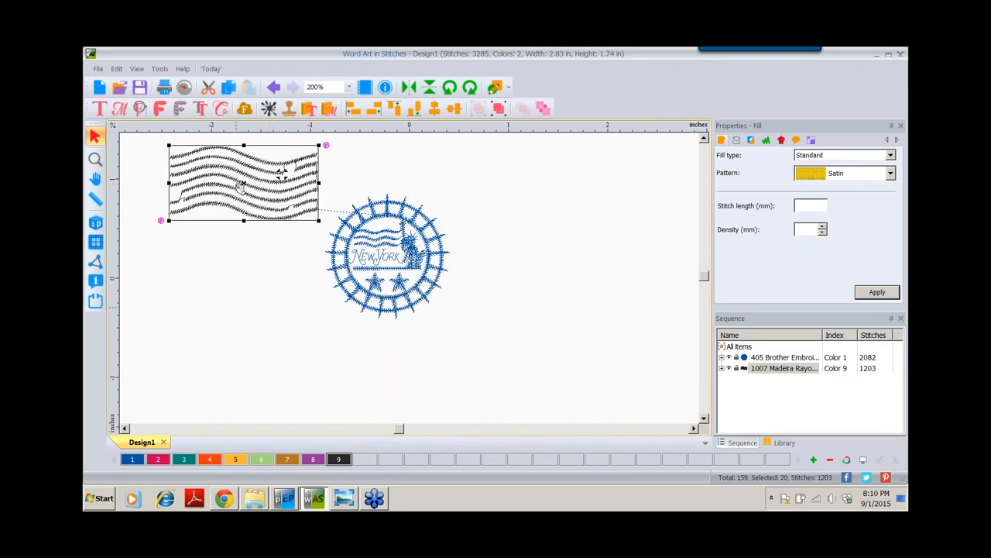
pyautogui.click(157, 460)
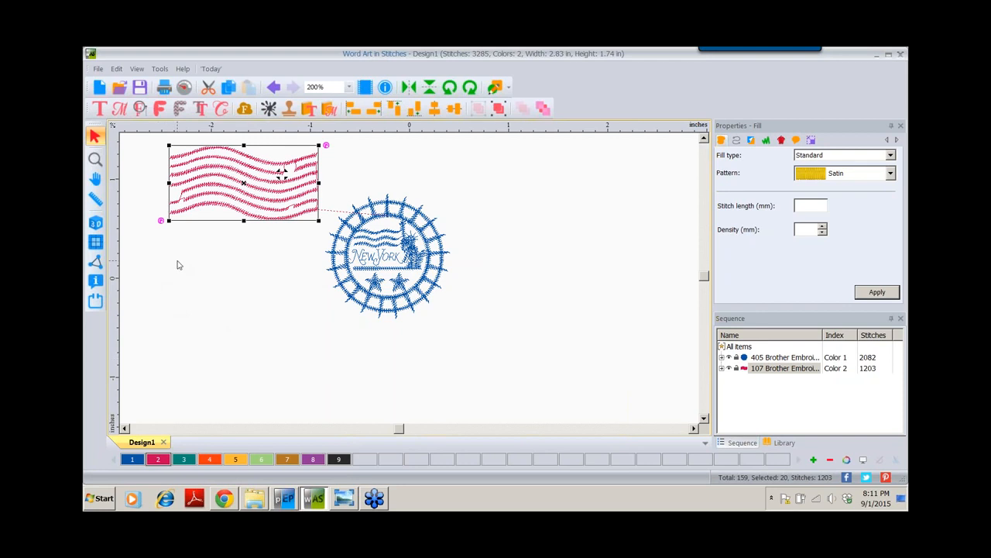
# Turn on 3D stitch rendering, switch it off once to compare, then turn it back on
pyautogui.click(96, 224)
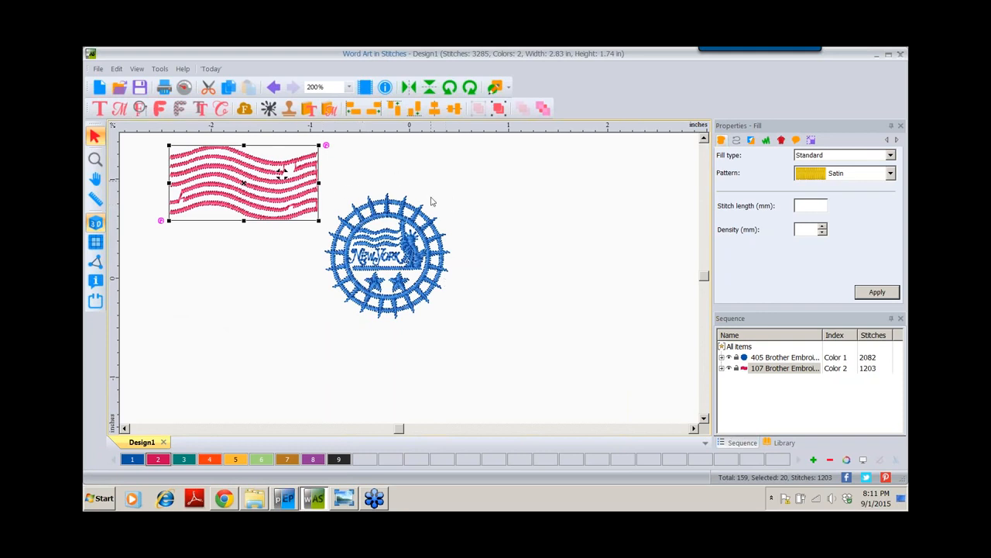
pyautogui.click(96, 224)
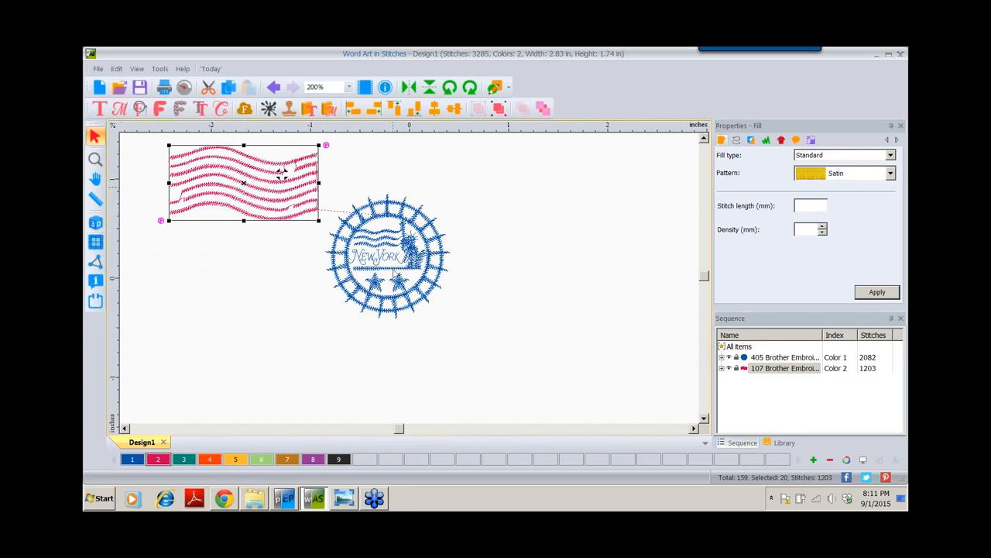
pyautogui.click(96, 223)
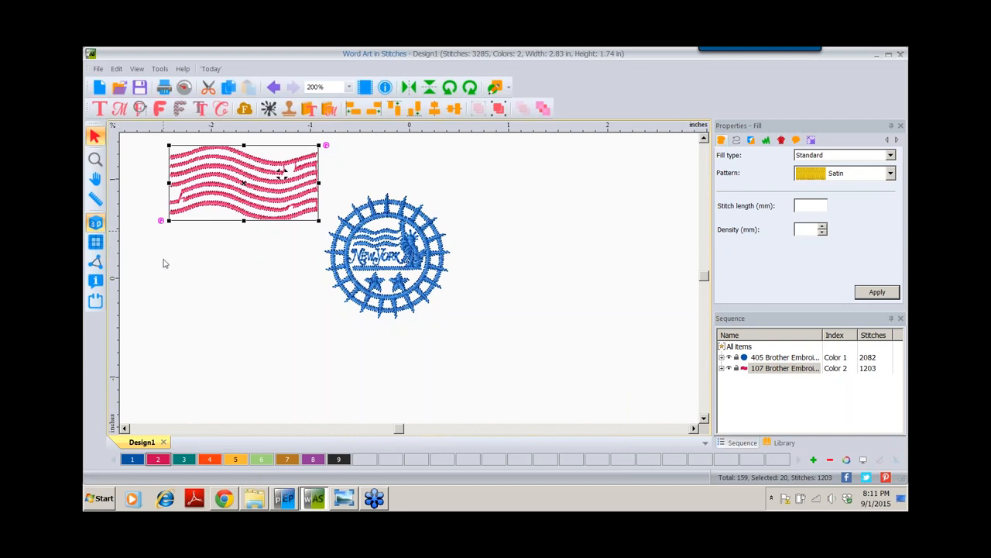
# Zoom into the NEW YORK stamp lettering up to 1233%, then zoom back out to 308%
pyautogui.click(95, 160)
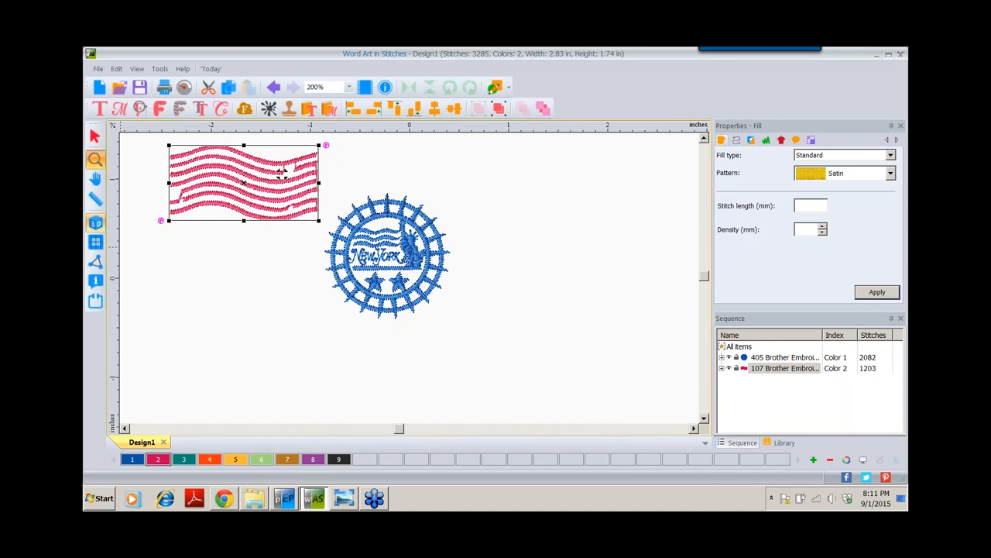
pyautogui.click(95, 160)
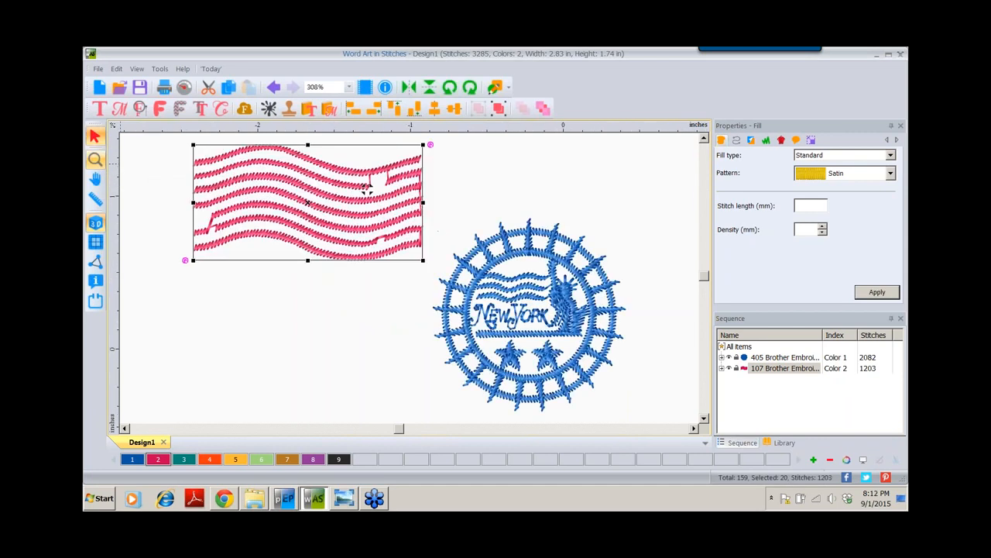
pyautogui.click(94, 160)
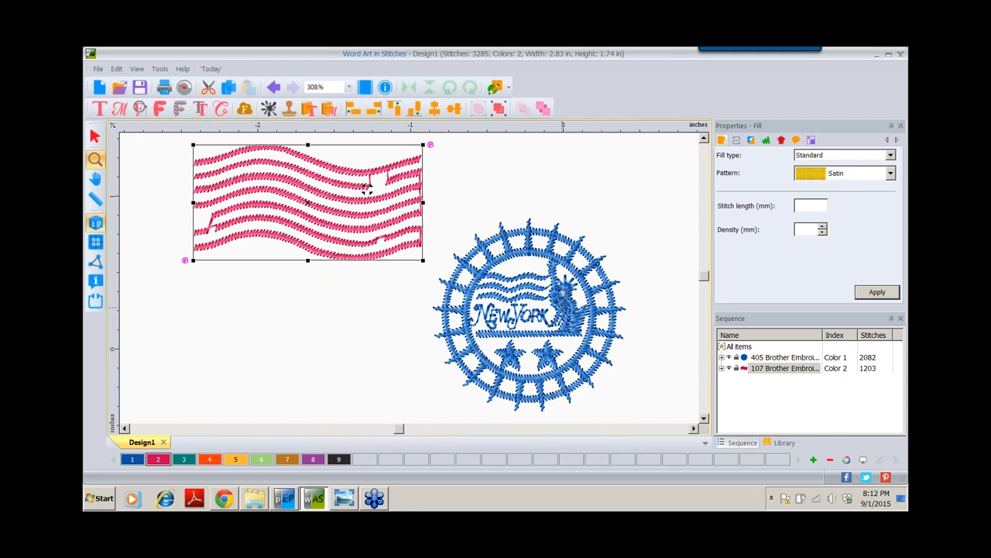
pyautogui.click(561, 305)
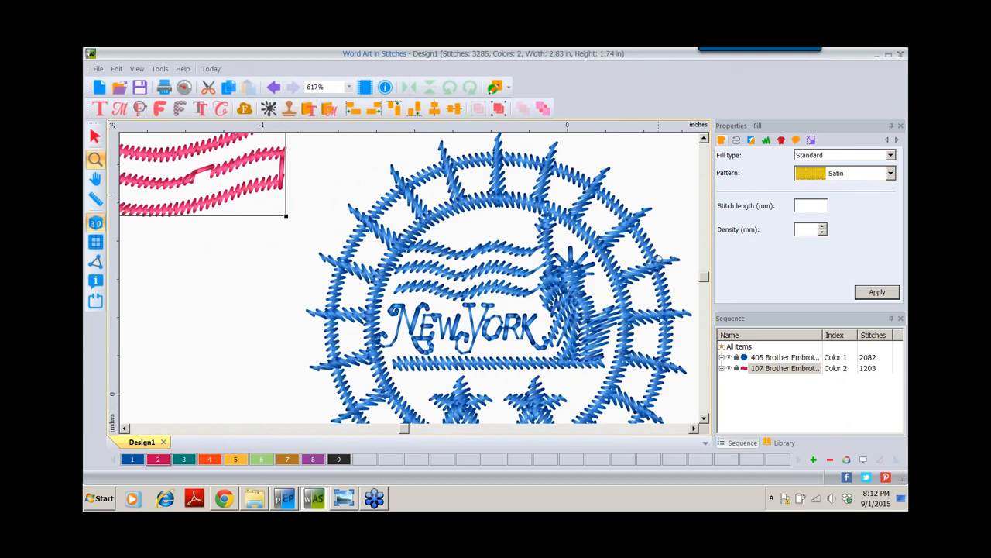
pyautogui.click(553, 288)
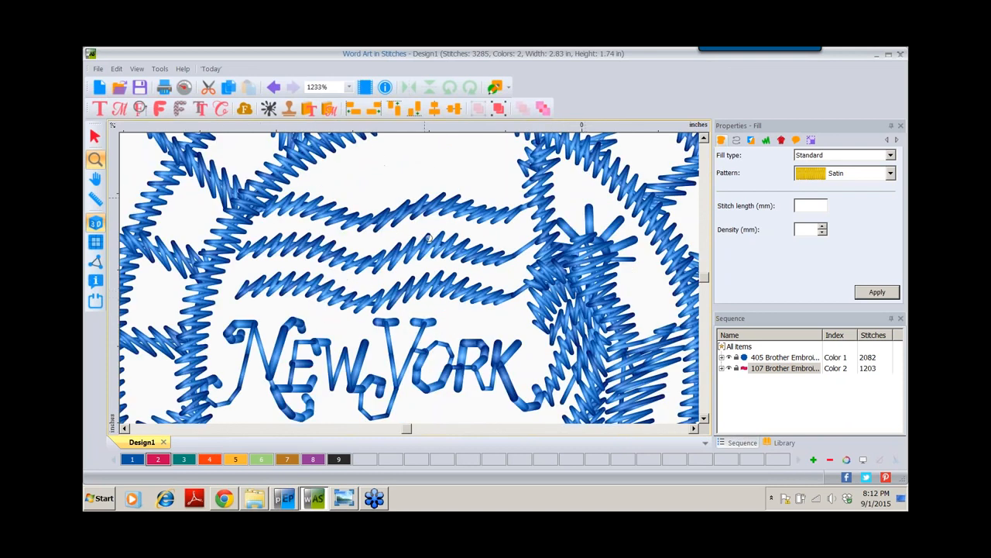
pyautogui.rightClick(558, 255)
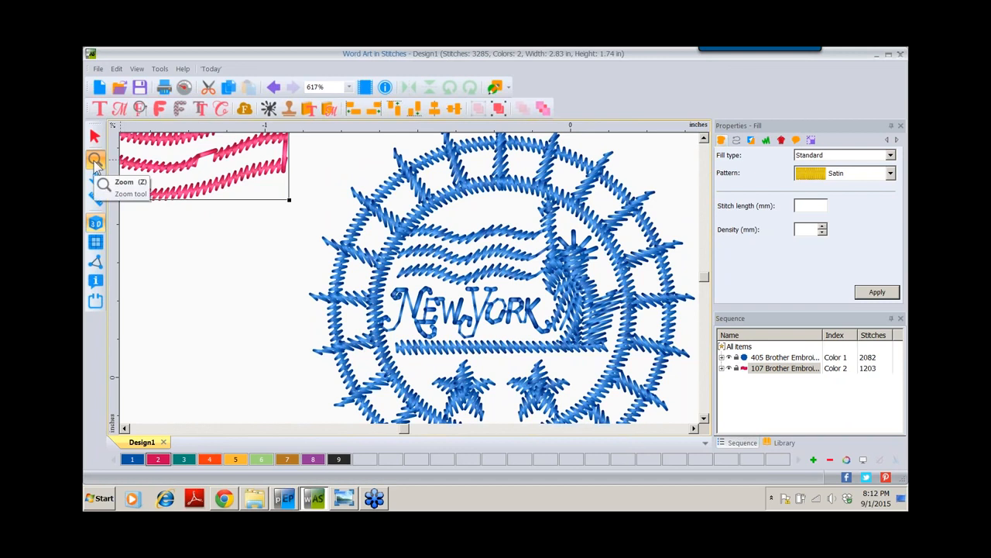
pyautogui.click(95, 161)
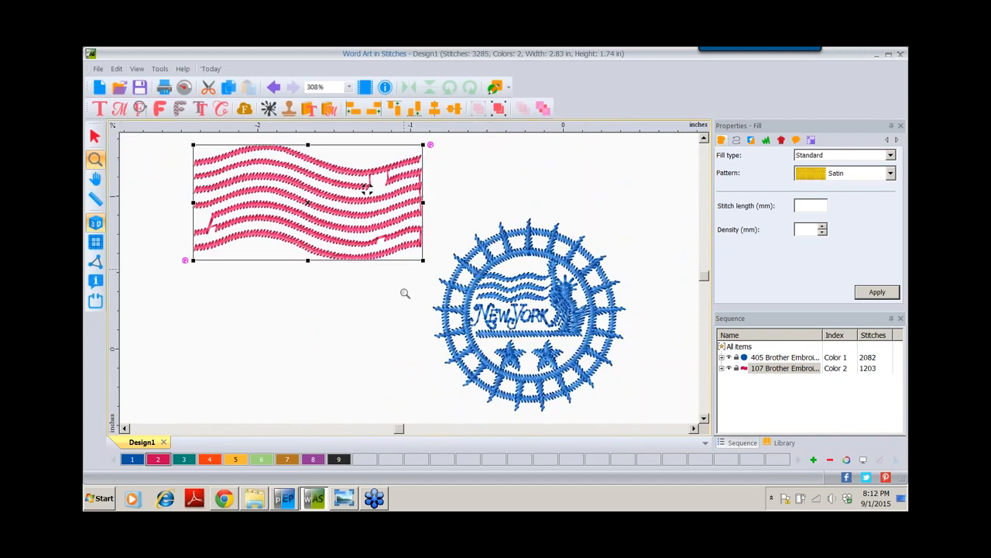
# Set the view zoom level to 200%
pyautogui.click(349, 88)
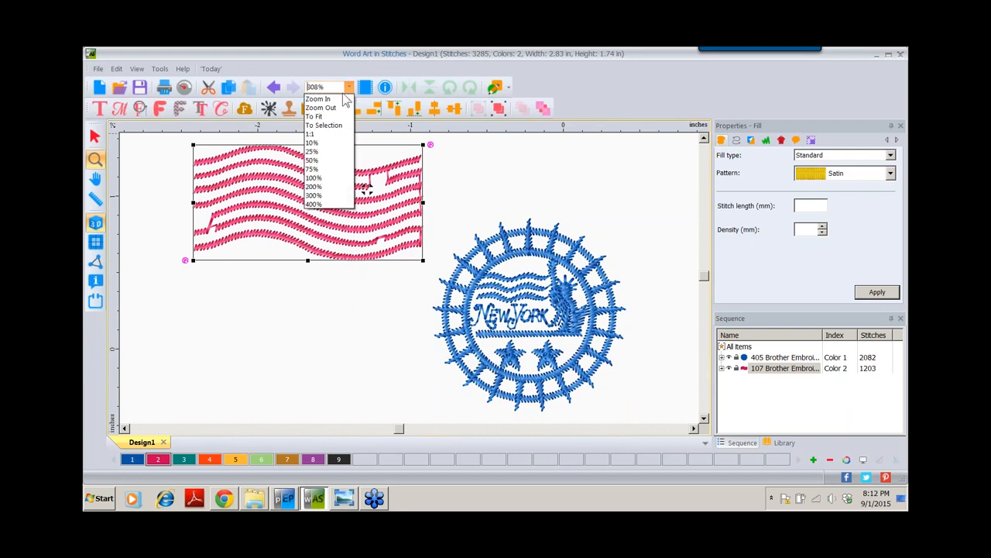
pyautogui.click(332, 187)
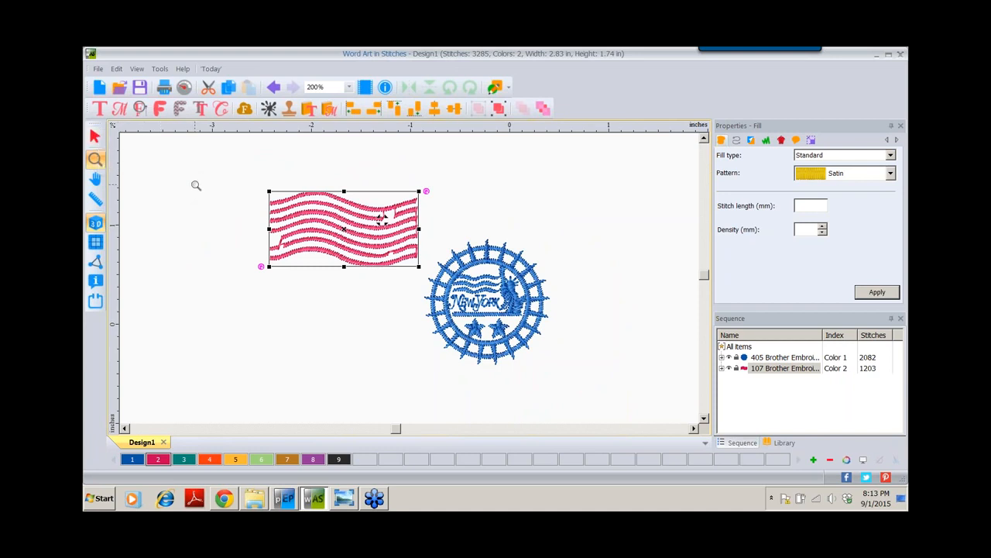
pyautogui.click(96, 137)
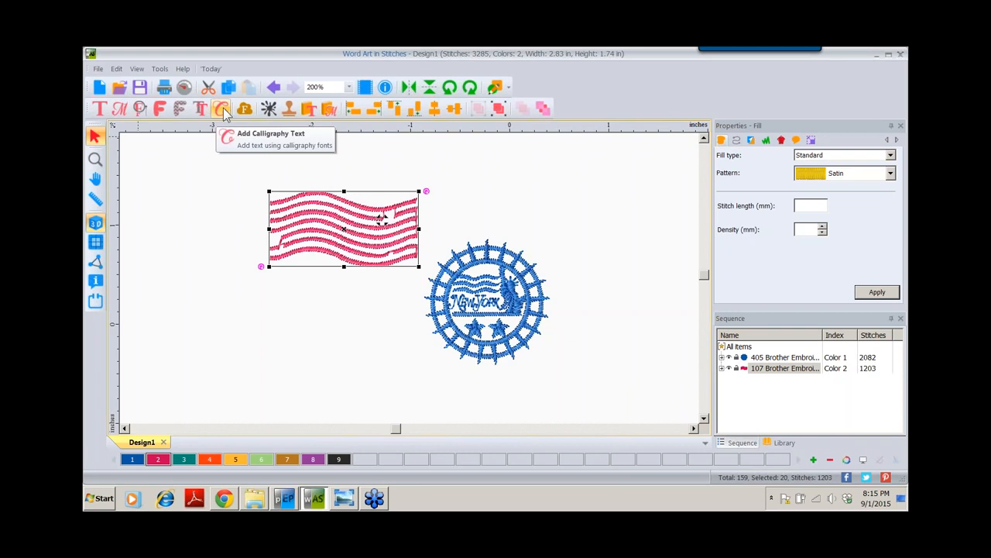
# Add a new lettering object 'A' at the lower left of the canvas
pyautogui.click(100, 109)
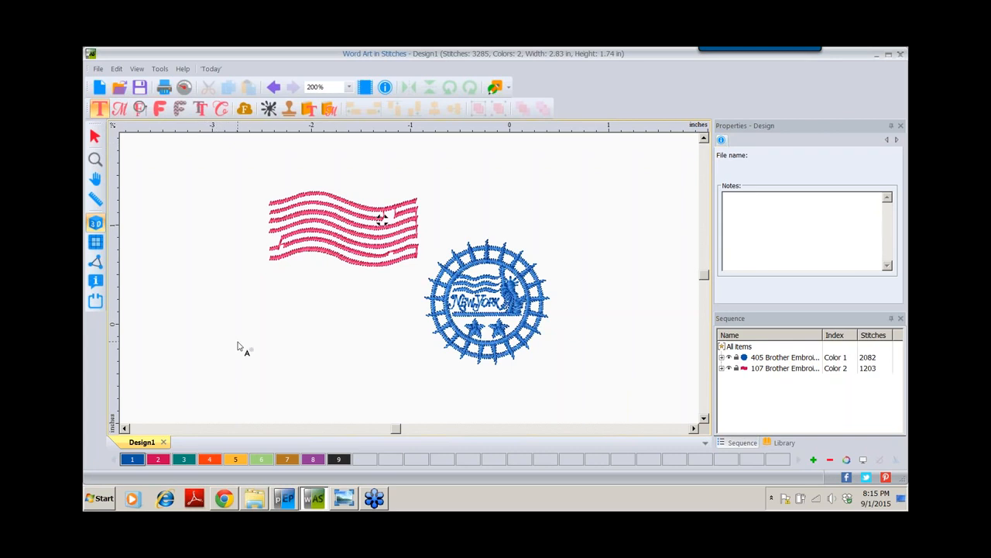
pyautogui.click(202, 375)
pyautogui.write('A')
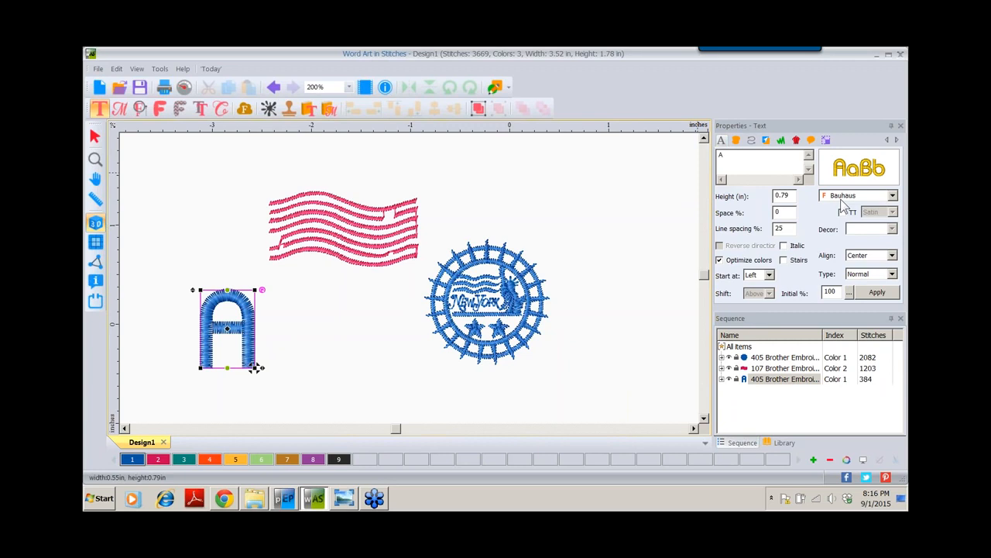
# Change the lettering text to ARTINES in capitals in the Properties text box
pyautogui.click(723, 157)
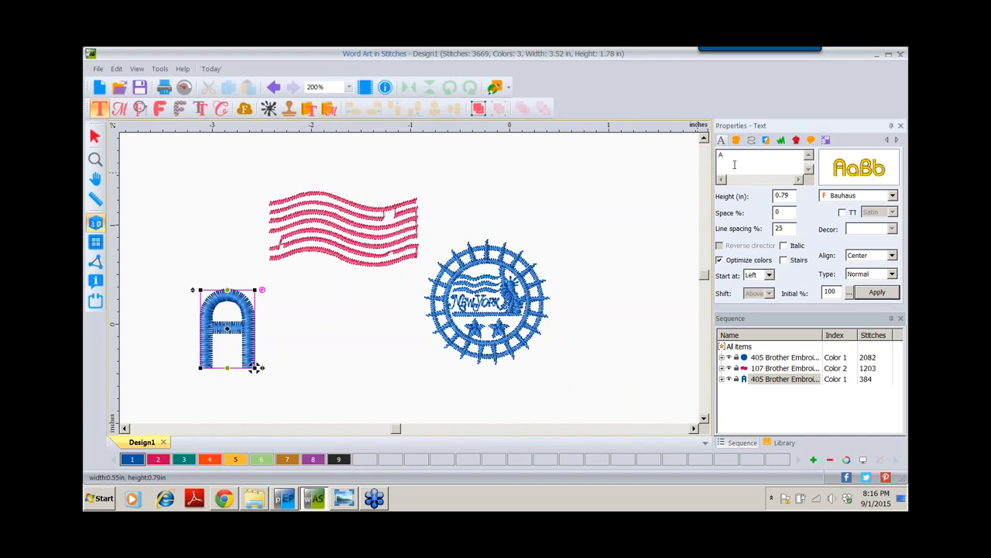
pyautogui.press('capslock')
pyautogui.write('RTINES')
# Set the ARTINES lettering to the Tango font and apply it
pyautogui.click(893, 196)
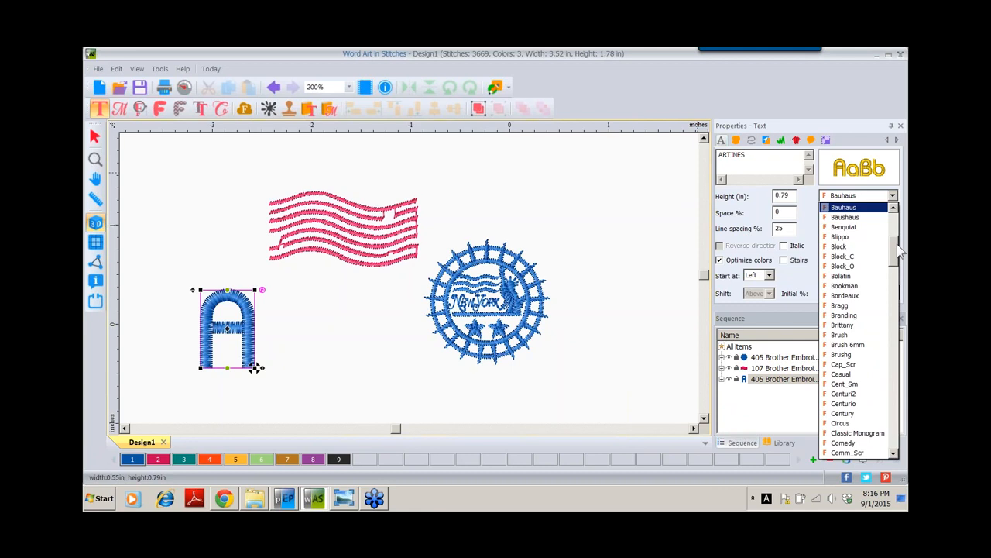
pyautogui.moveTo(897, 244); pyautogui.dragTo(897, 432)
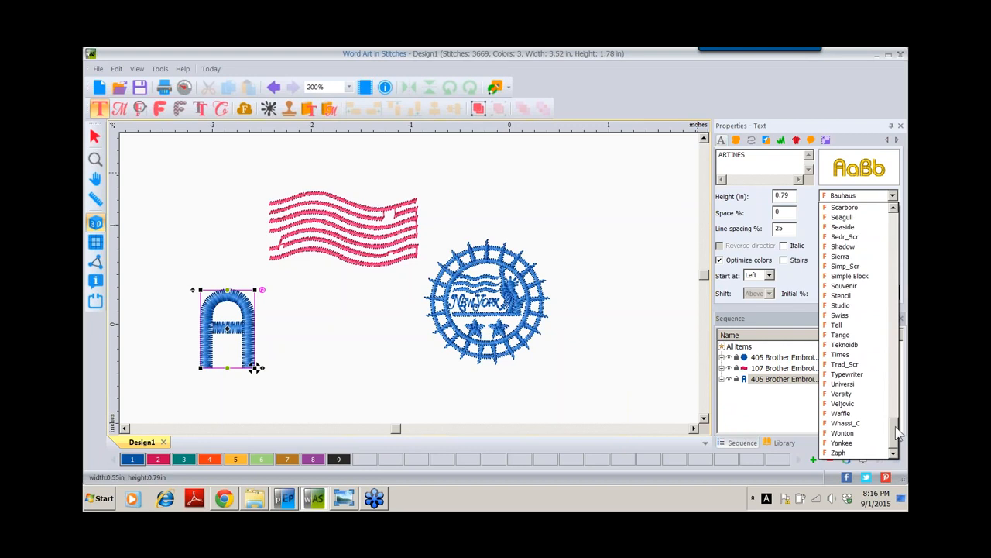
pyautogui.click(852, 336)
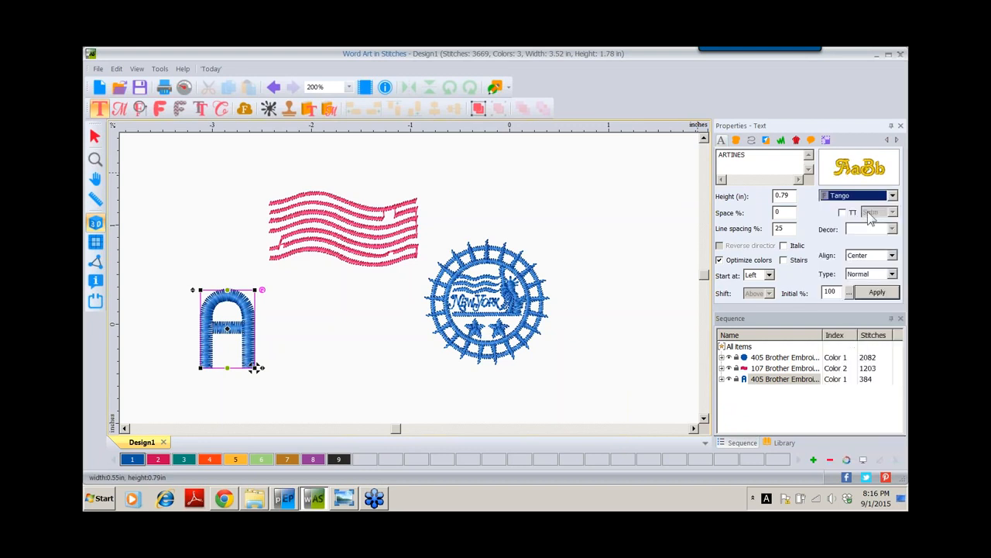
pyautogui.moveTo(849, 166)
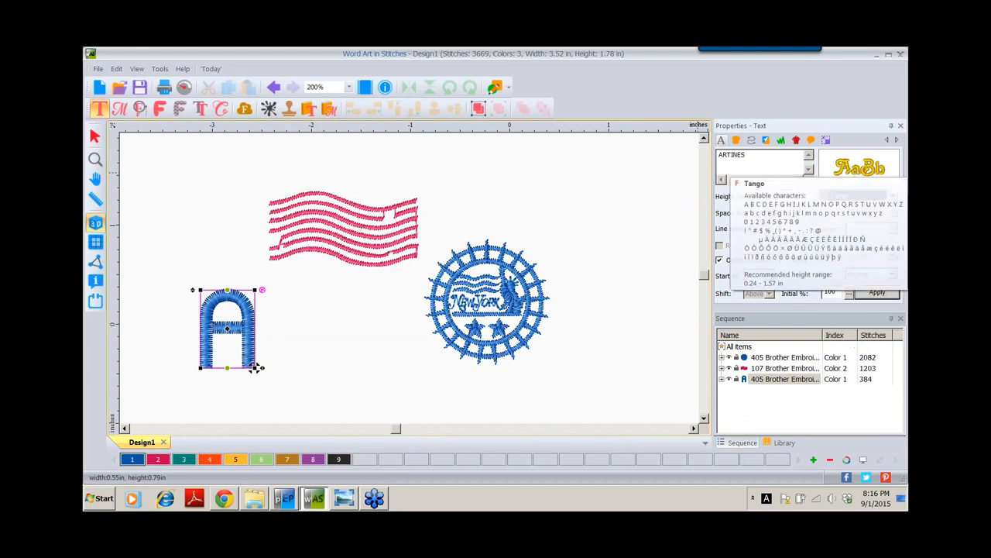
pyautogui.click(878, 296)
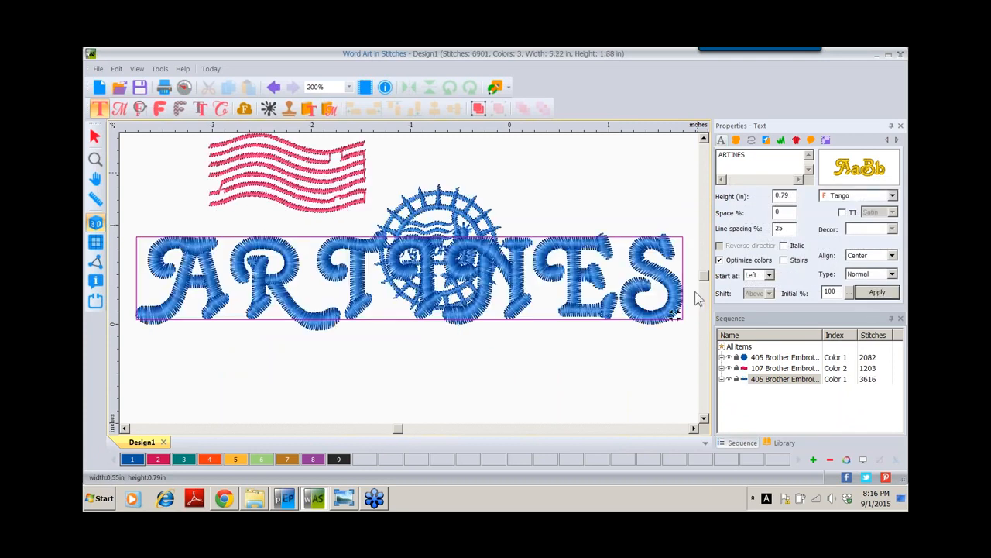
# Move ARTINES down below the New York stamp and open the font Catalog
pyautogui.click(485, 286)
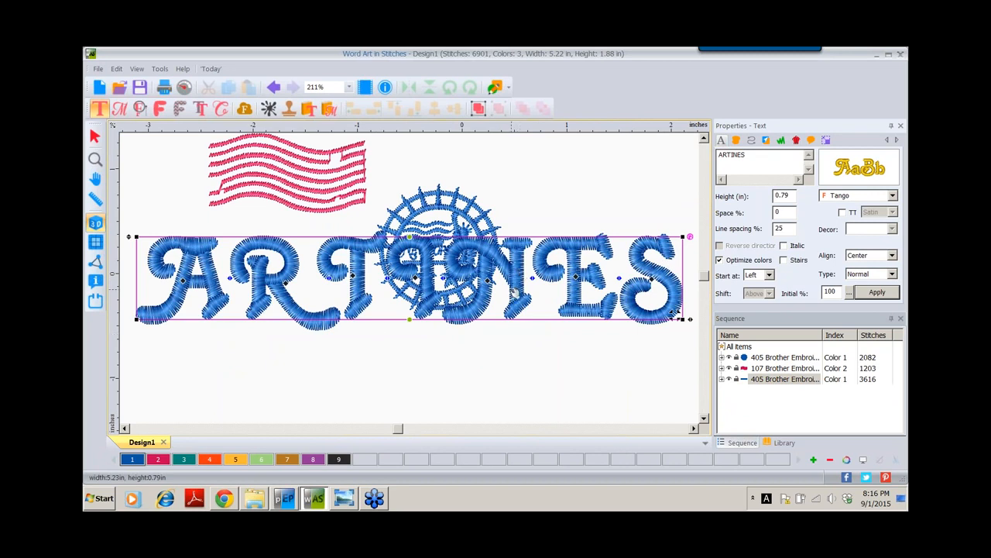
pyautogui.moveTo(516, 294); pyautogui.dragTo(512, 367)
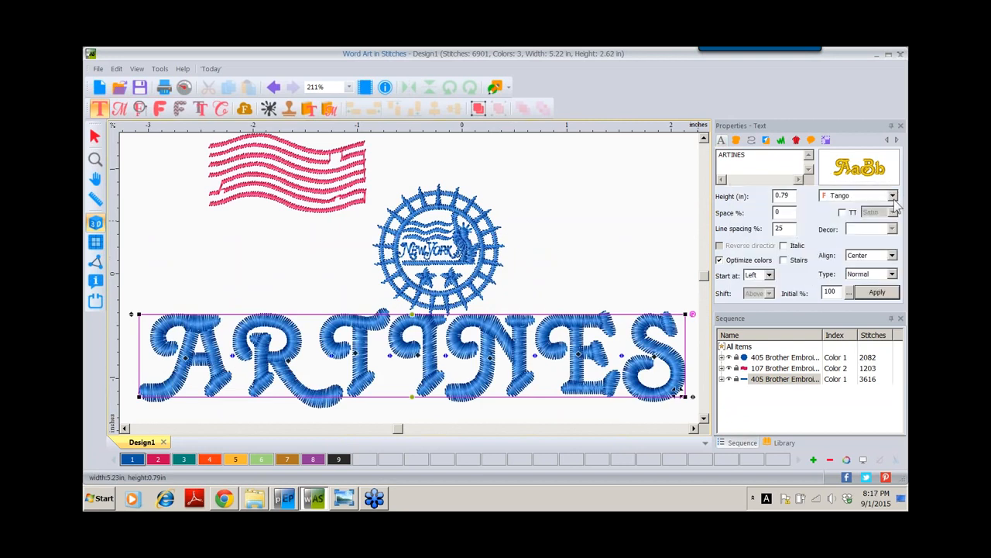
pyautogui.moveTo(832, 174)
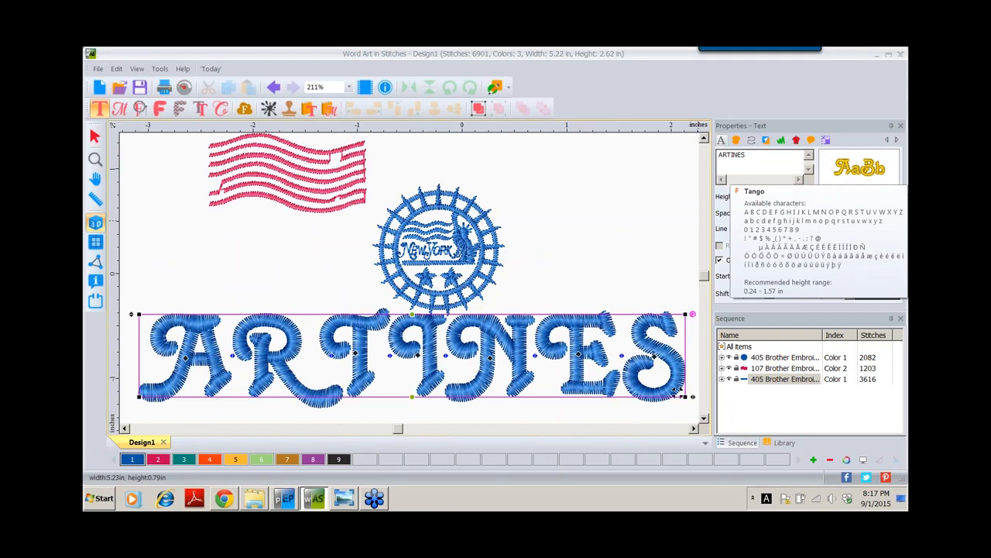
pyautogui.click(833, 167)
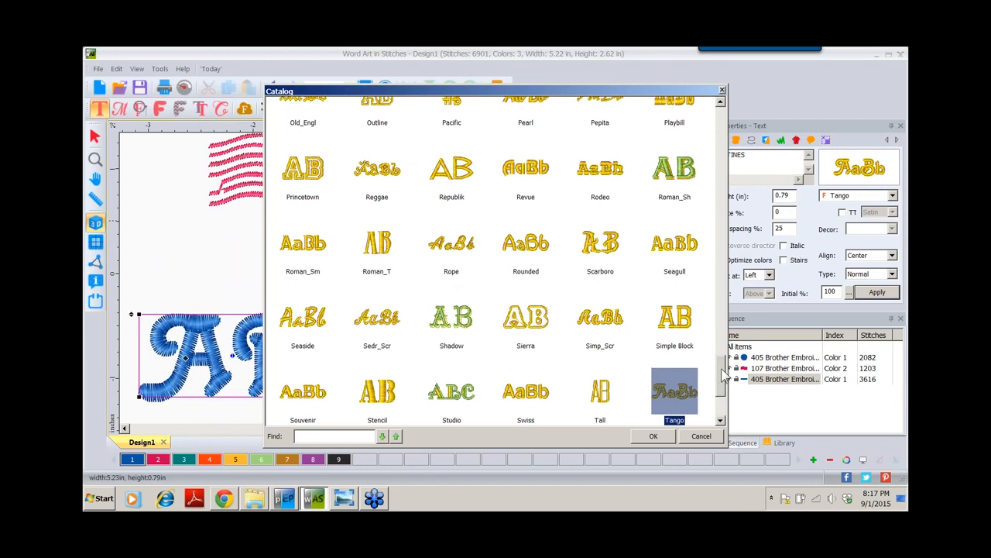
# Choose the Bauhaus font from the Catalog for the ARTINES lettering
pyautogui.moveTo(724, 374); pyautogui.dragTo(723, 116)
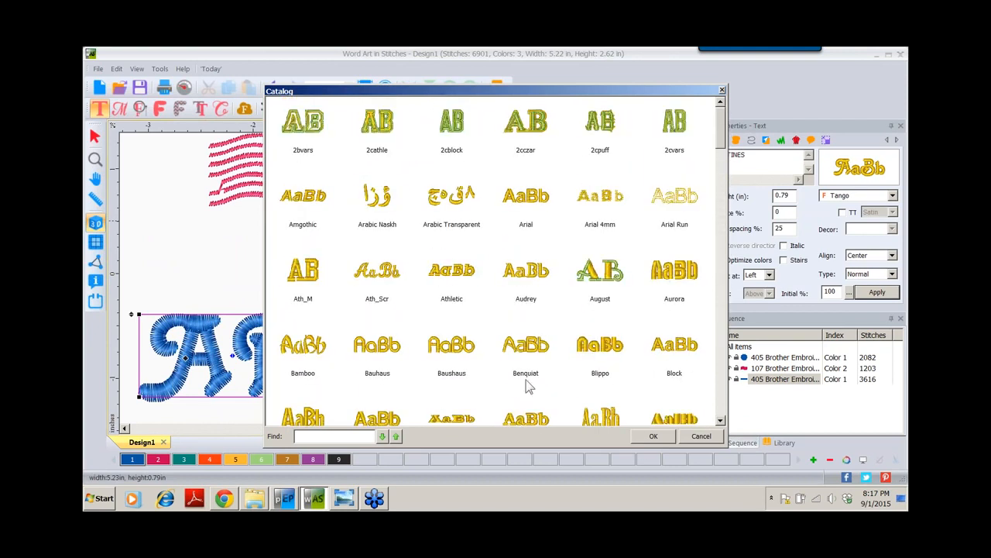
pyautogui.click(372, 350)
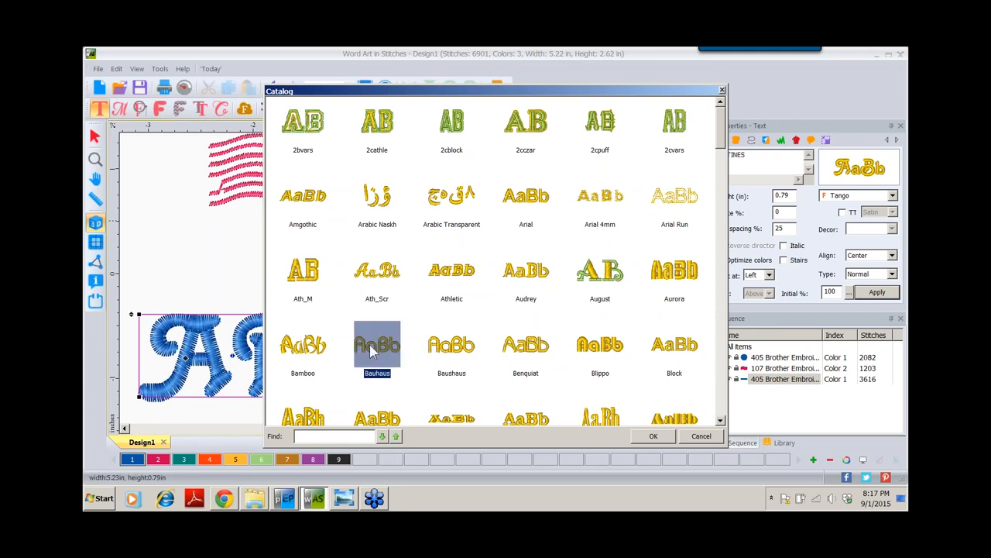
pyautogui.click(653, 436)
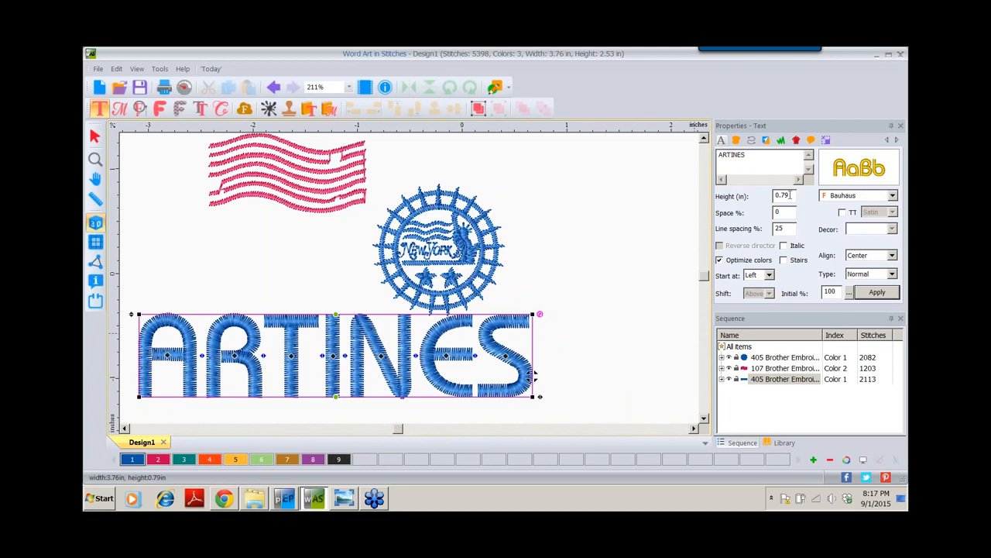
pyautogui.moveTo(787, 196); pyautogui.dragTo(763, 201)
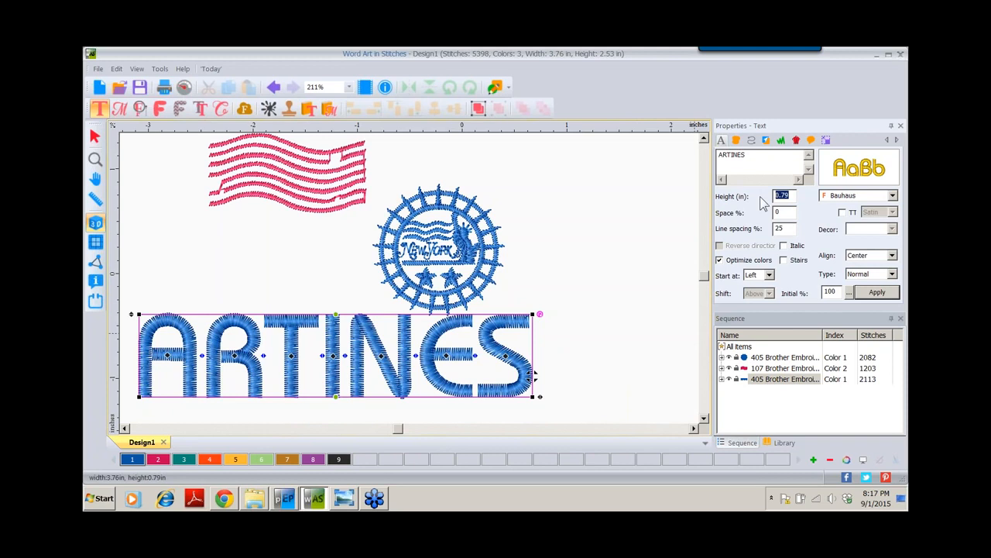
# Change the ARTINES height from 0.79 to 0.5 in and apply
pyautogui.write('.5')
pyautogui.click(877, 294)
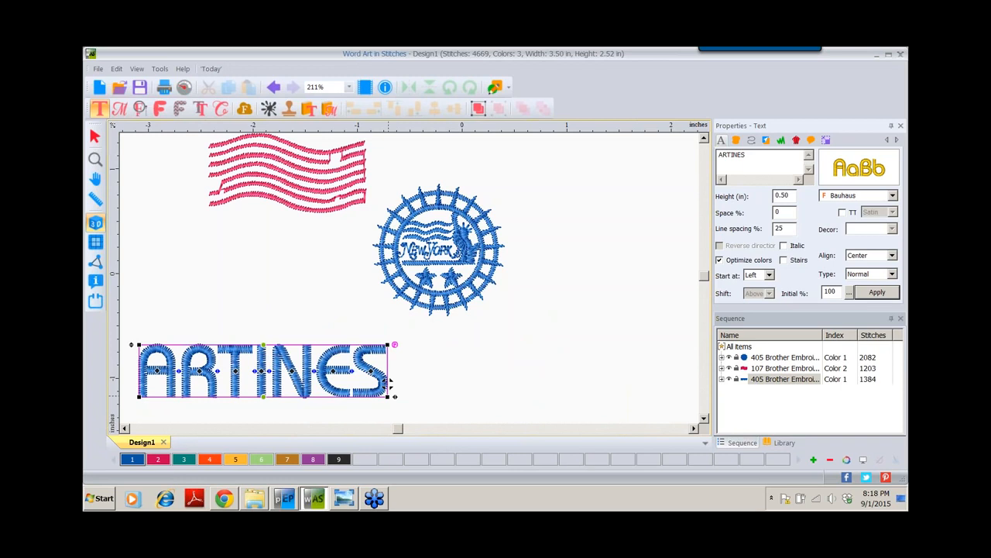
# Recolour the ARTINES lettering with Brother 030 Vermilion thread, colour 4
pyautogui.click(95, 137)
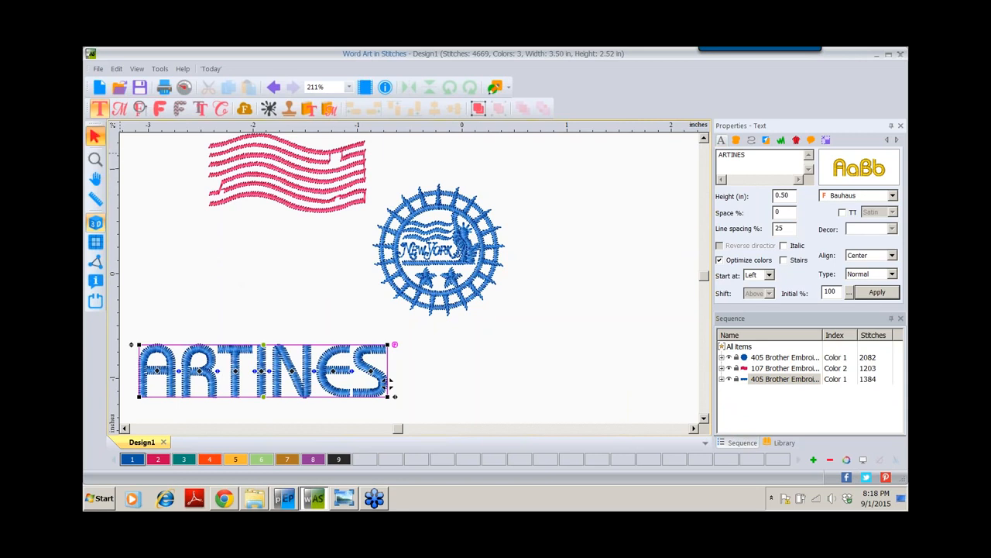
pyautogui.click(390, 381)
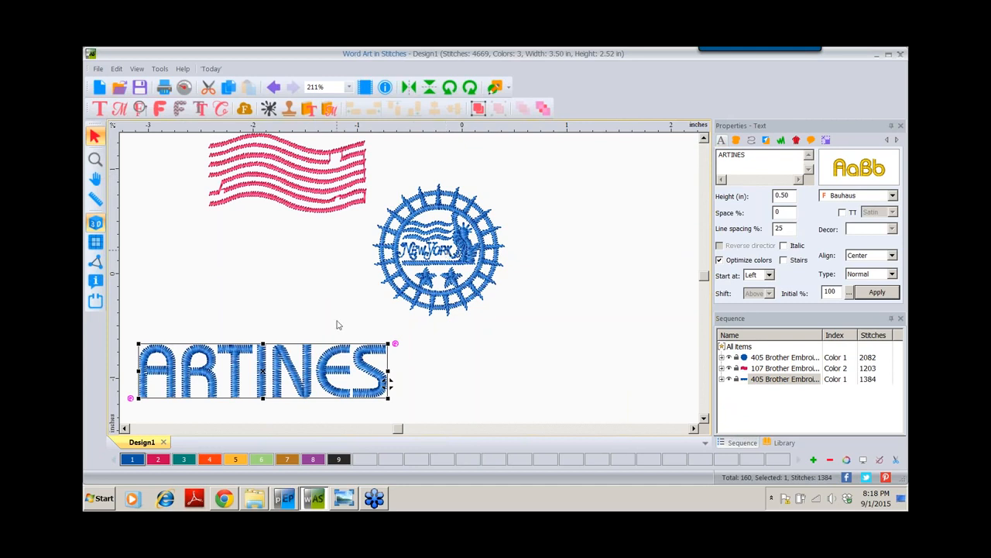
pyautogui.click(209, 460)
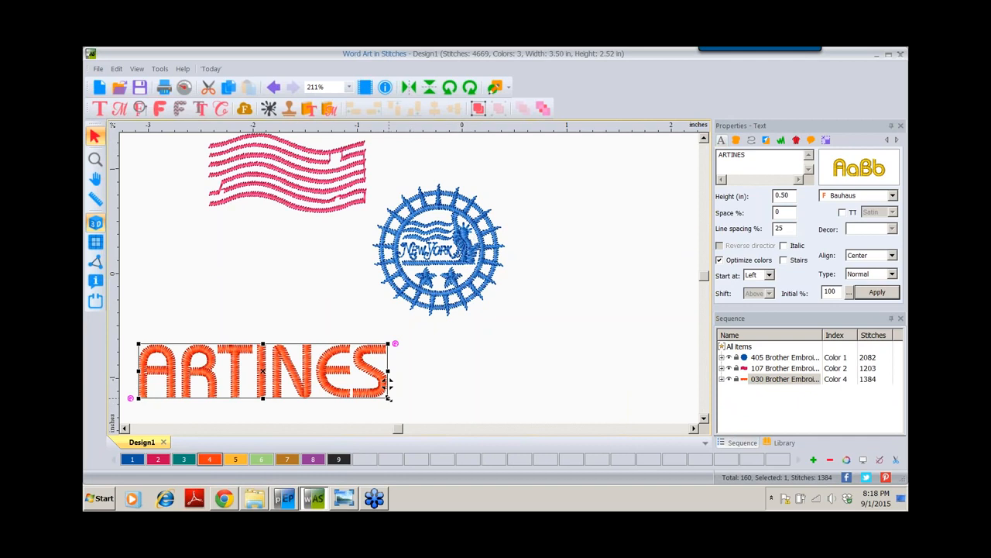
# Shrink ARTINES and move it left of the New York stamp, beneath the pink flag
pyautogui.moveTo(390, 379); pyautogui.dragTo(312, 380)
pyautogui.moveTo(230, 371); pyautogui.dragTo(289, 291)
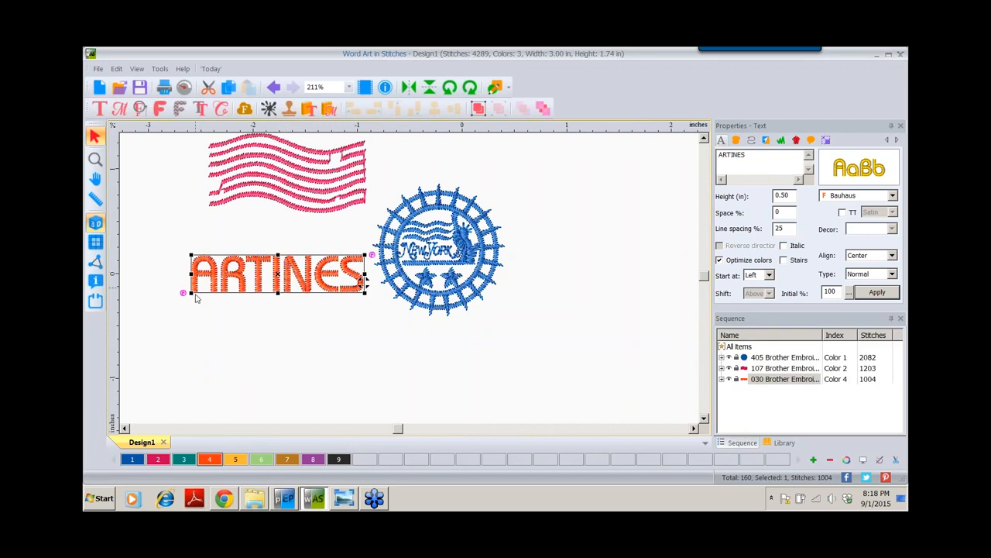
pyautogui.moveTo(191, 293); pyautogui.dragTo(223, 287)
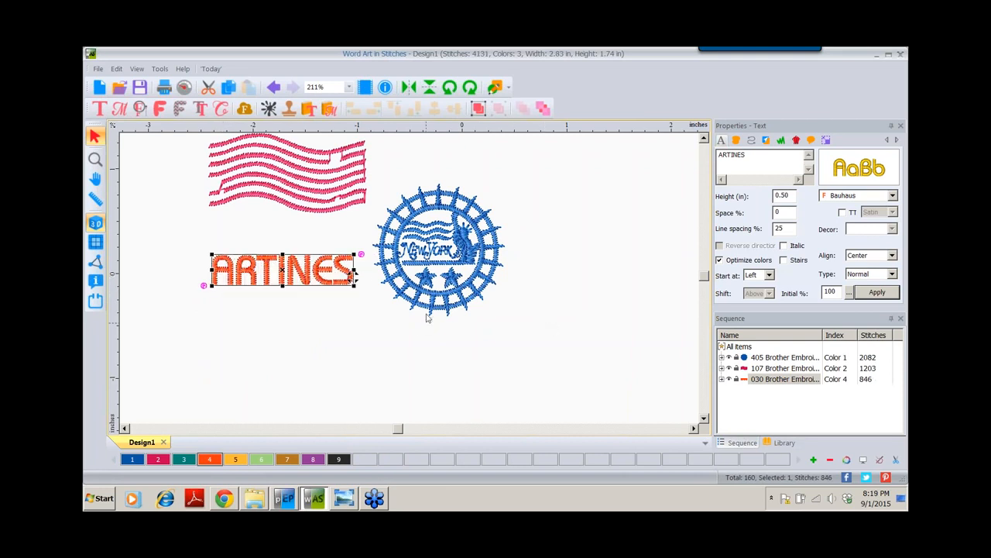
pyautogui.click(705, 139)
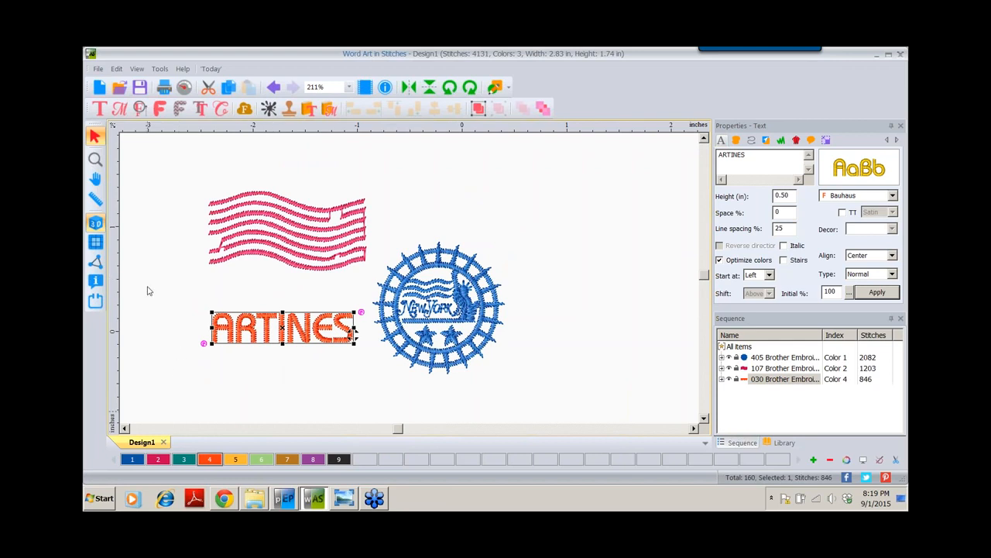
# With the grid shown temporarily, shift ARTINES and the pink flag left so their left edges align
pyautogui.click(95, 244)
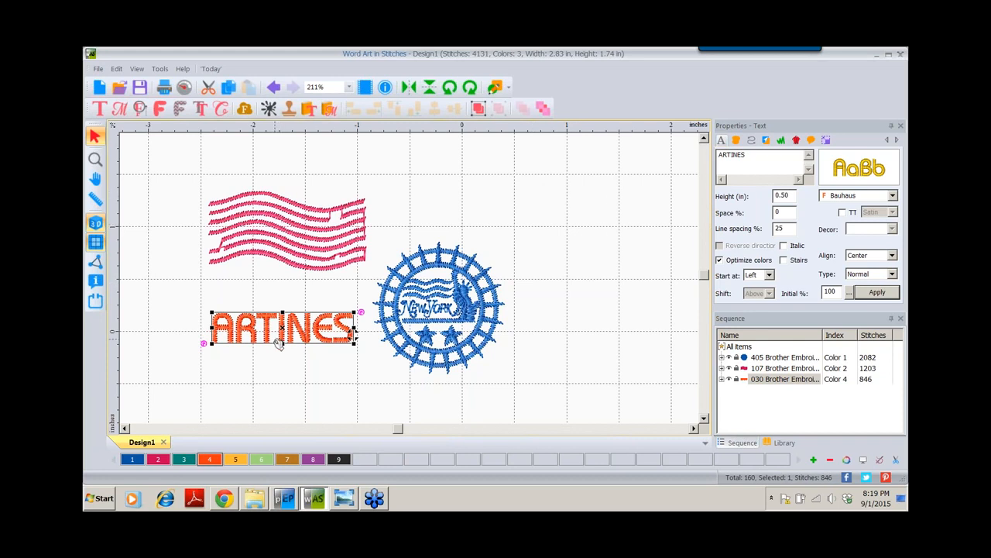
pyautogui.moveTo(282, 324); pyautogui.dragTo(273, 308)
pyautogui.moveTo(258, 332); pyautogui.dragTo(258, 332)
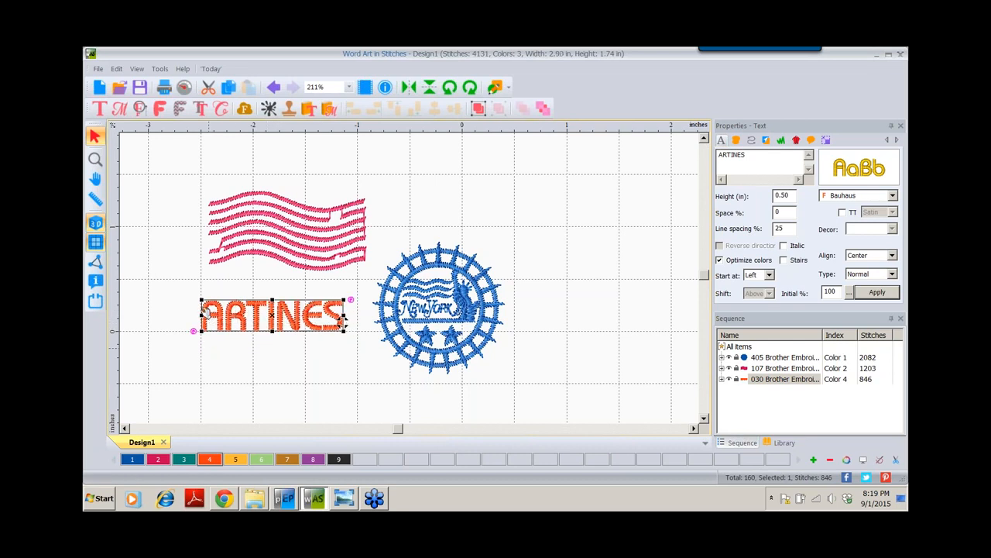
pyautogui.moveTo(238, 244)
pyautogui.mouseDown()
pyautogui.moveTo(223, 248)
pyautogui.moveTo(233, 246)
pyautogui.mouseUp()
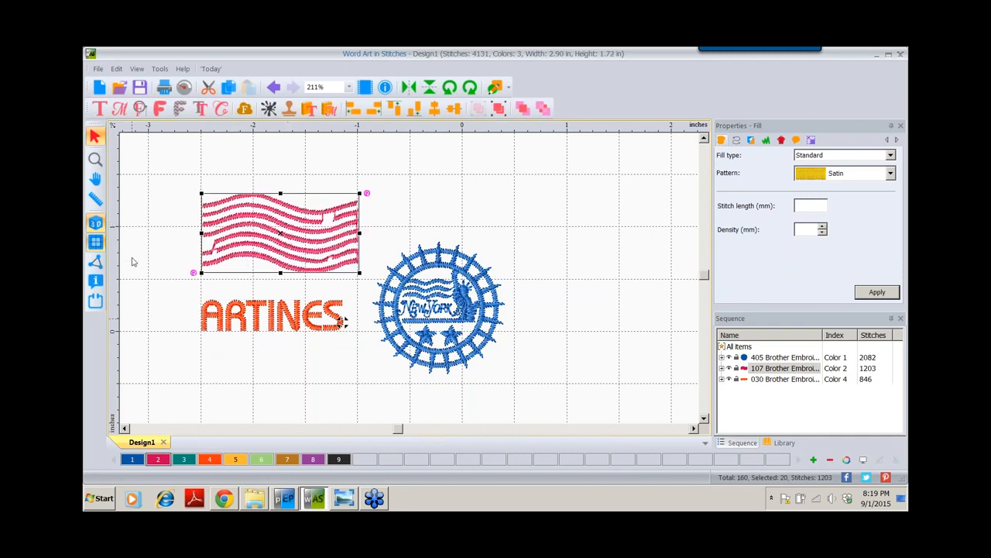
pyautogui.click(96, 245)
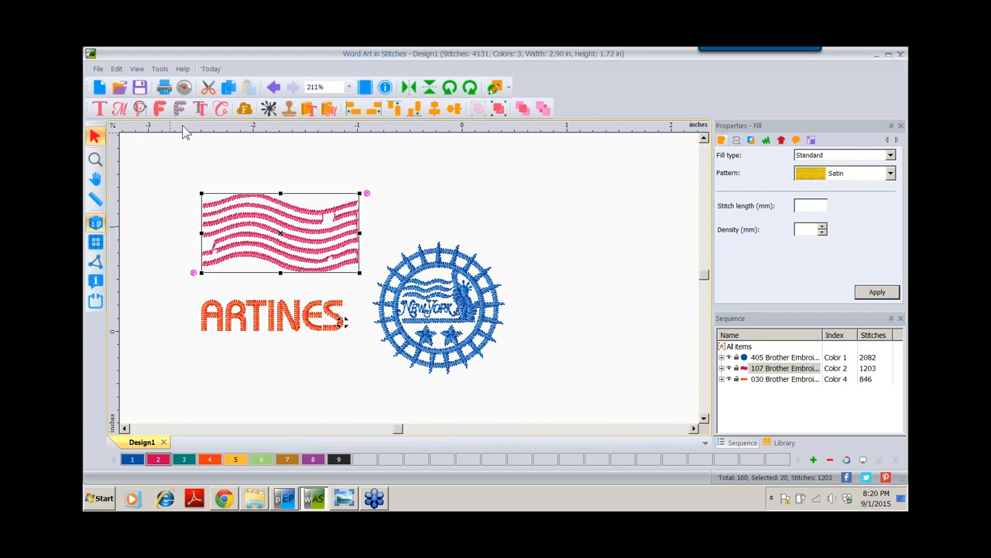
# Add two horizontal guides and a vertical guide, then drop ARTINES below the flag, left of the stamp
pyautogui.moveTo(186, 149); pyautogui.dragTo(186, 320)
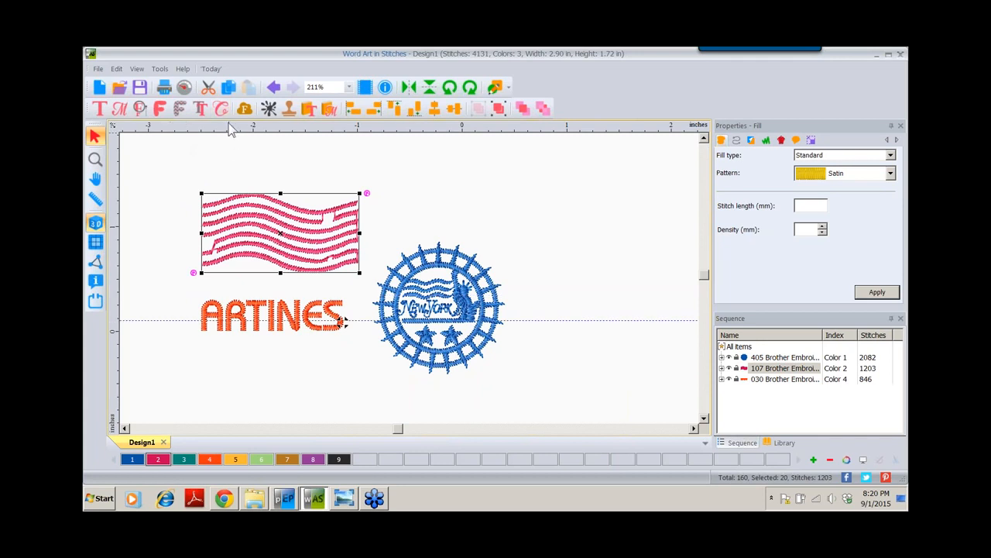
pyautogui.moveTo(229, 129); pyautogui.dragTo(226, 163)
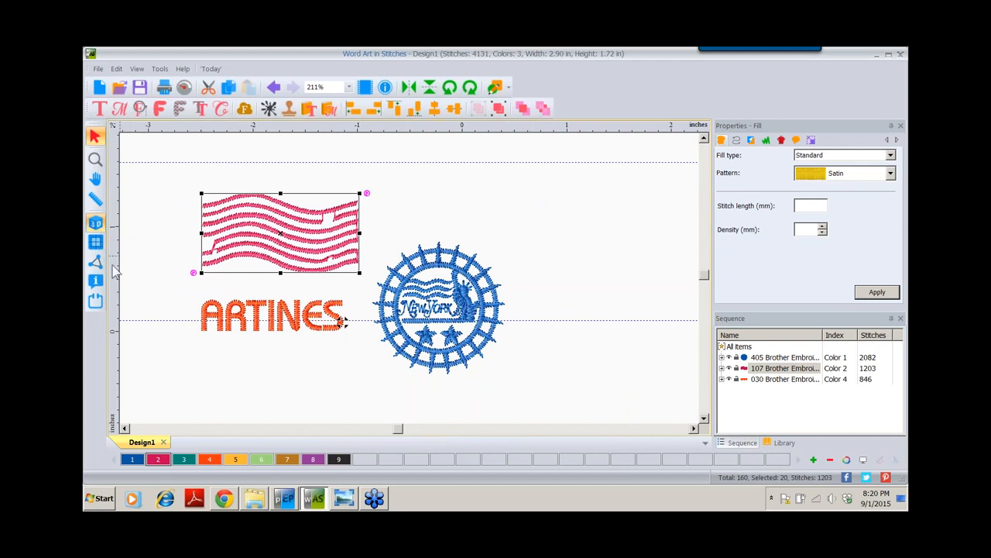
pyautogui.moveTo(114, 269); pyautogui.dragTo(359, 316)
pyautogui.moveTo(343, 322)
pyautogui.mouseDown()
pyautogui.moveTo(346, 340)
pyautogui.moveTo(345, 322)
pyautogui.mouseUp()
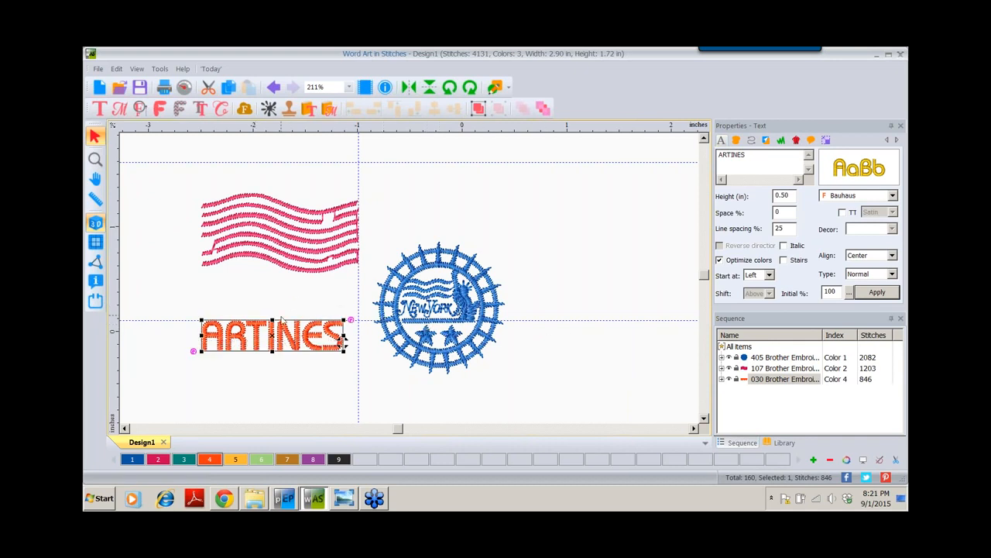
pyautogui.moveTo(278, 332); pyautogui.dragTo(296, 333)
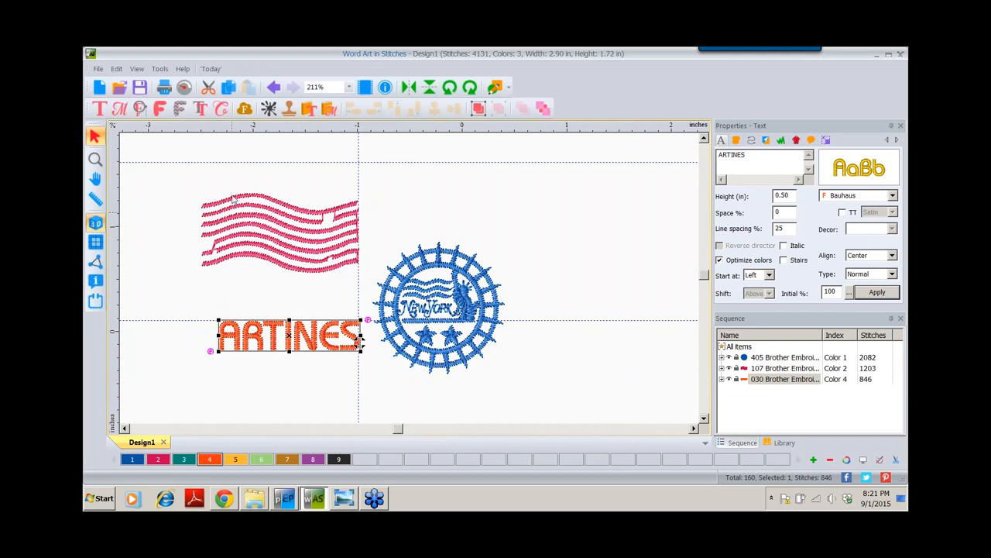
# Remove the guidelines via the ruler menu, then switch units to Metric and back to Inches
pyautogui.rightClick(113, 199)
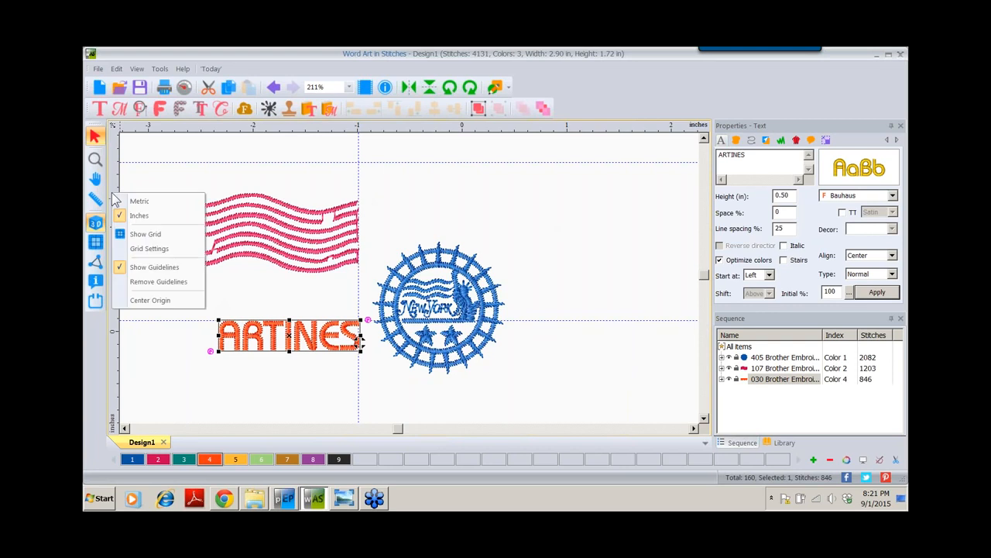
pyautogui.click(144, 283)
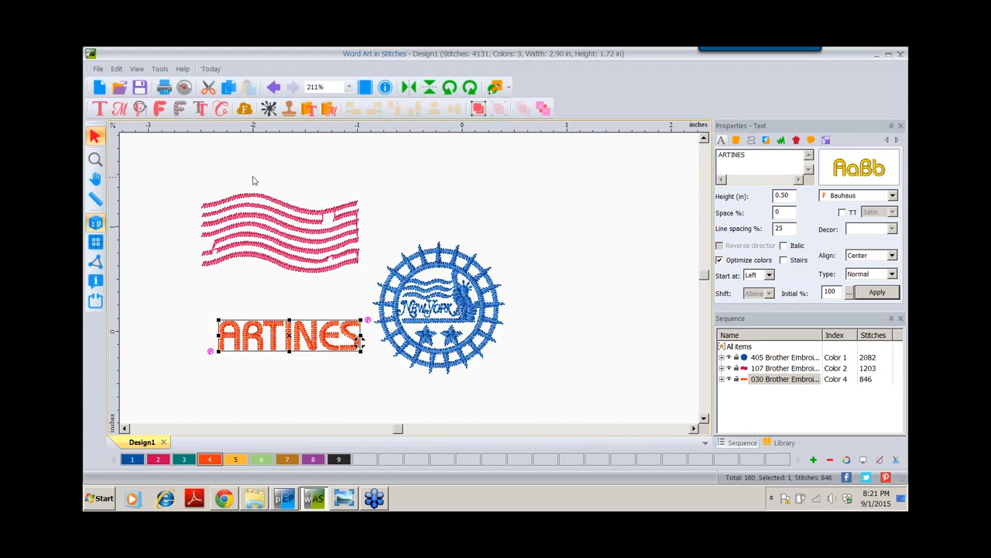
pyautogui.rightClick(115, 168)
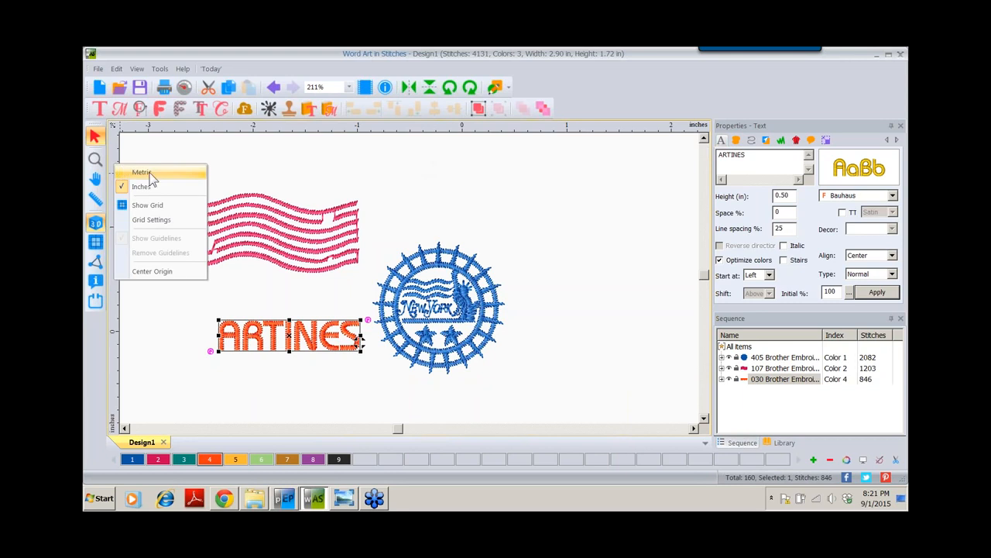
pyautogui.click(144, 173)
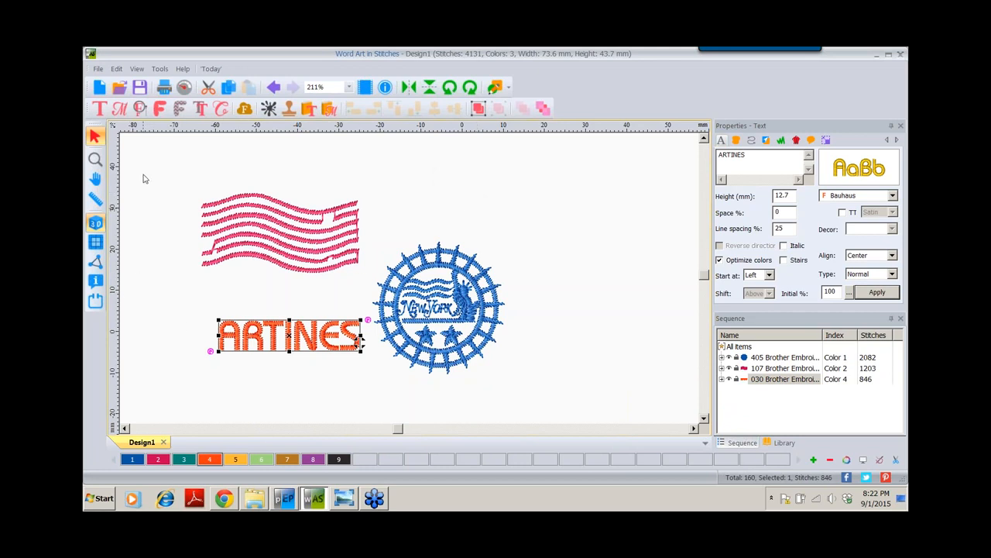
pyautogui.rightClick(115, 146)
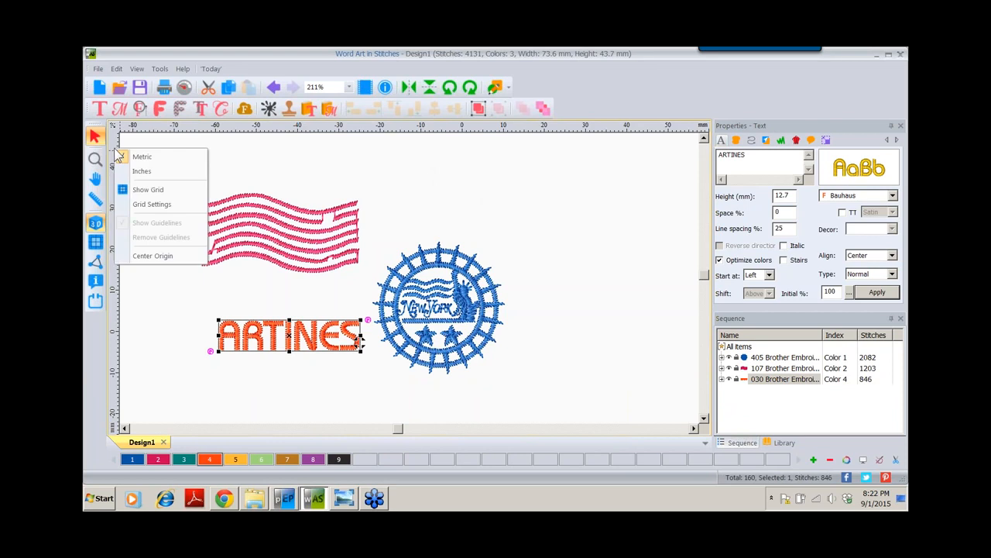
pyautogui.click(141, 172)
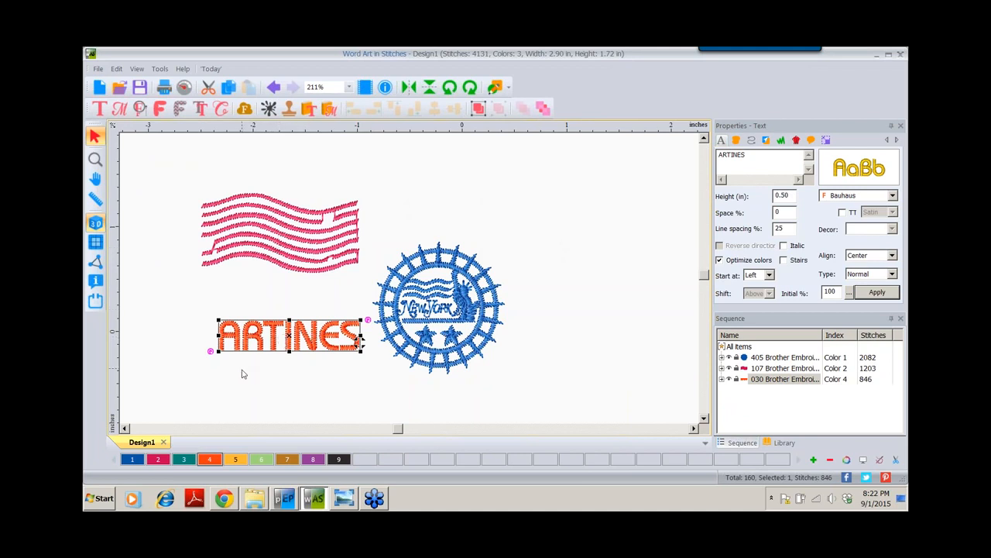
pyautogui.keyDown('ctrl'); pyautogui.click(254, 228); pyautogui.keyUp('ctrl')
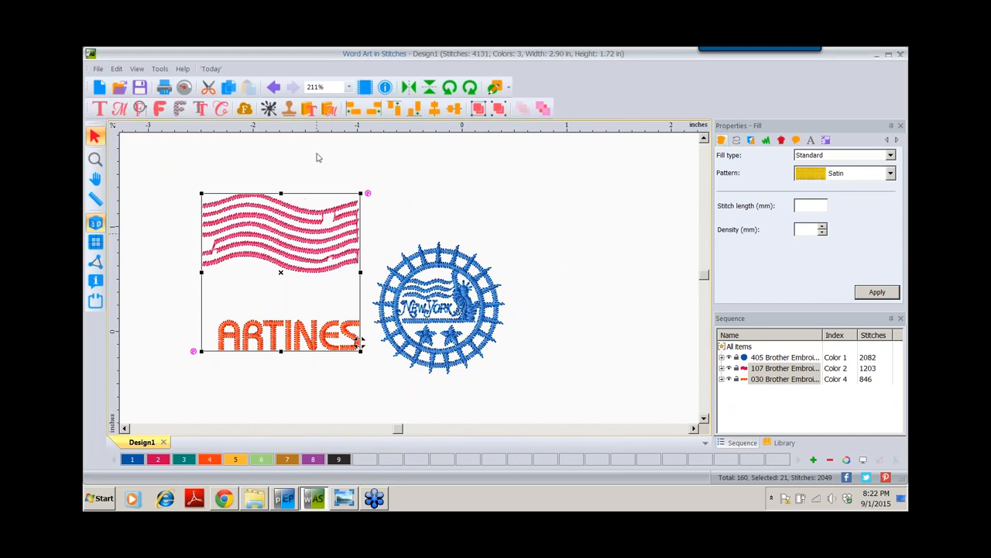
pyautogui.click(436, 114)
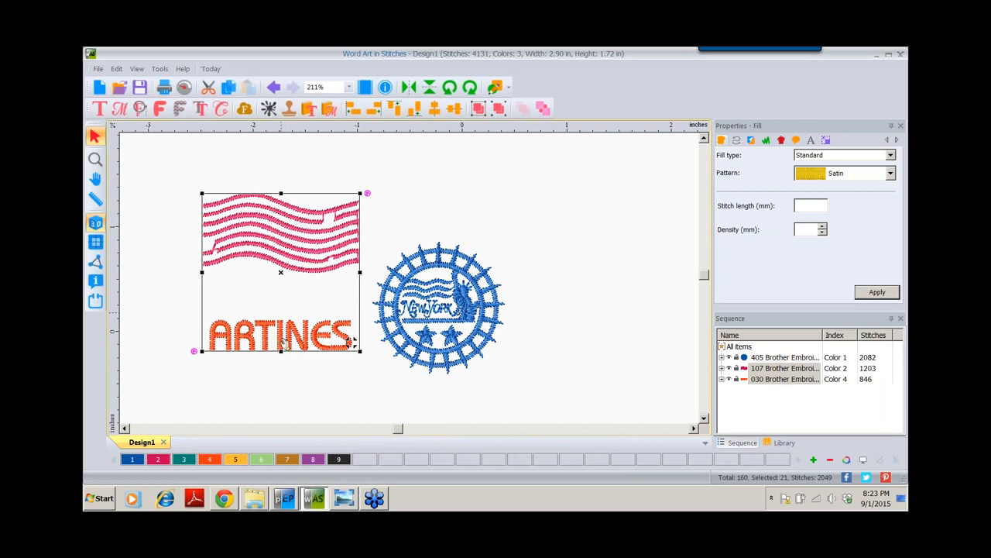
pyautogui.click(279, 384)
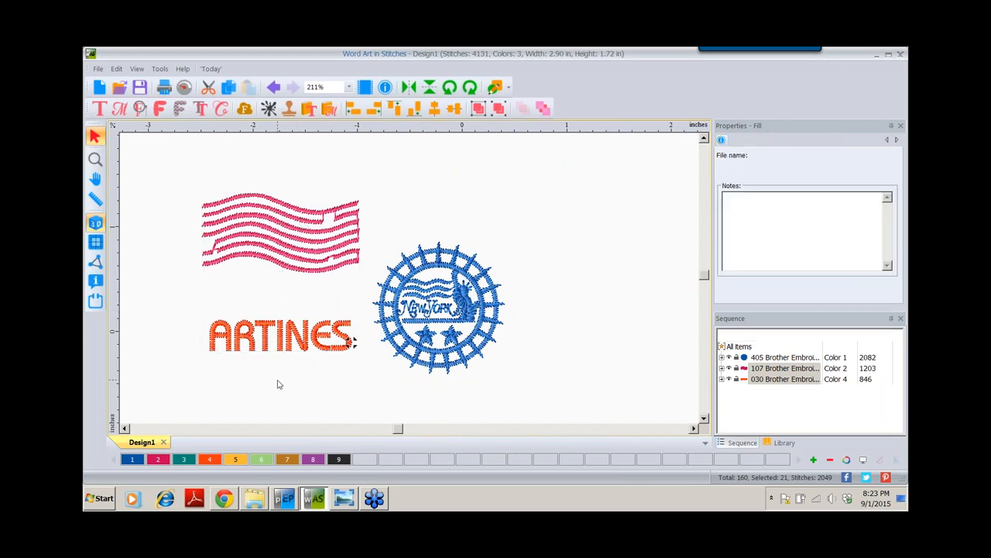
pyautogui.click(291, 235)
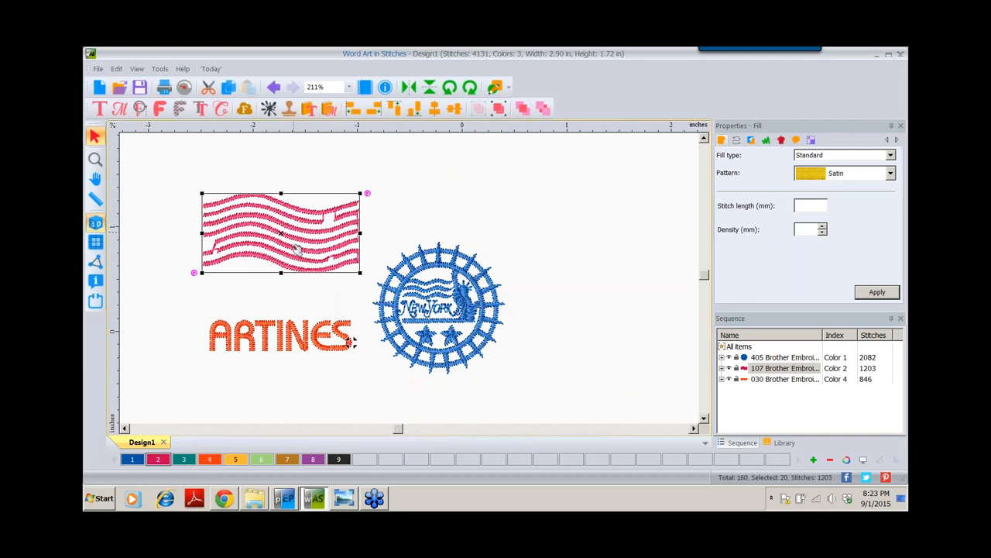
pyautogui.keyDown('ctrl'); pyautogui.click(488, 297); pyautogui.keyUp('ctrl')
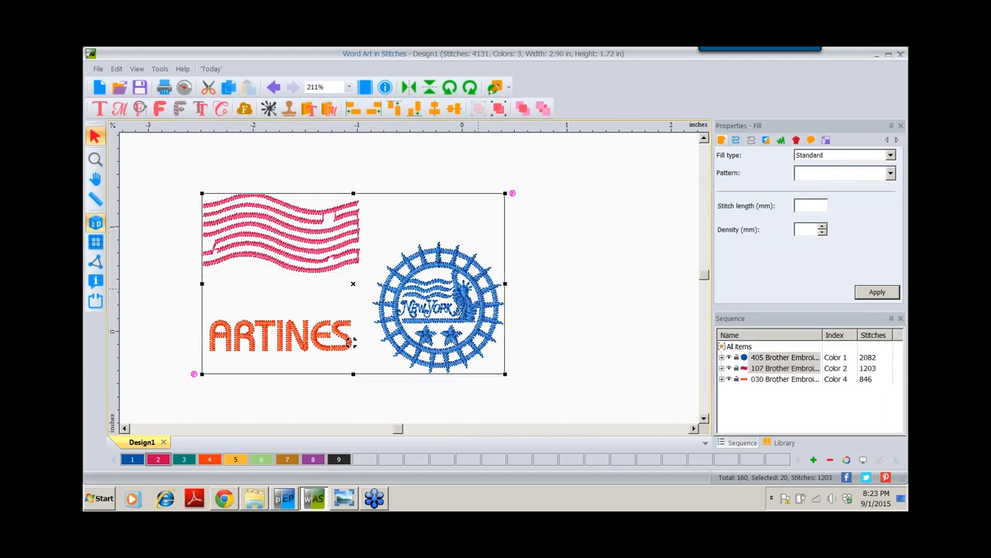
pyautogui.click(454, 109)
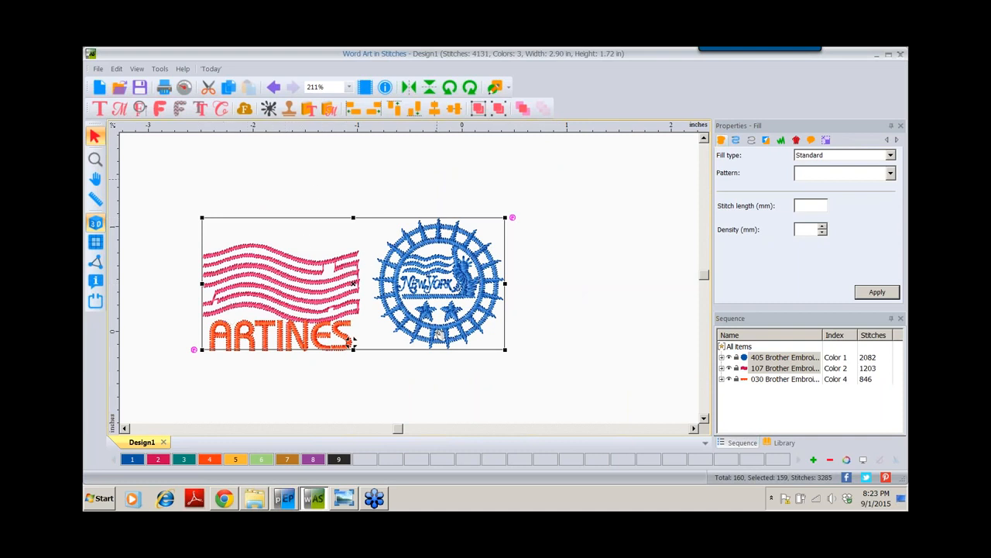
pyautogui.click(274, 88)
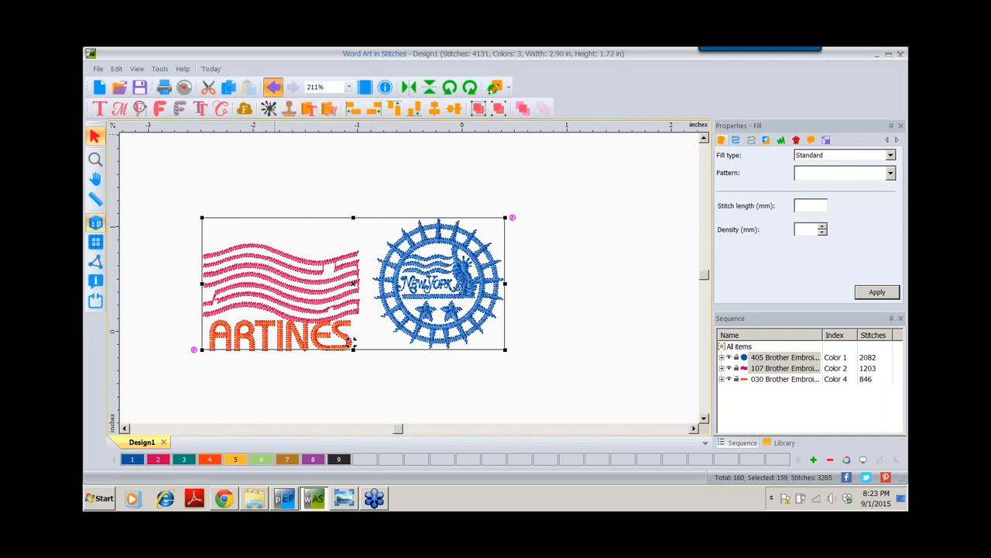
pyautogui.click(275, 88)
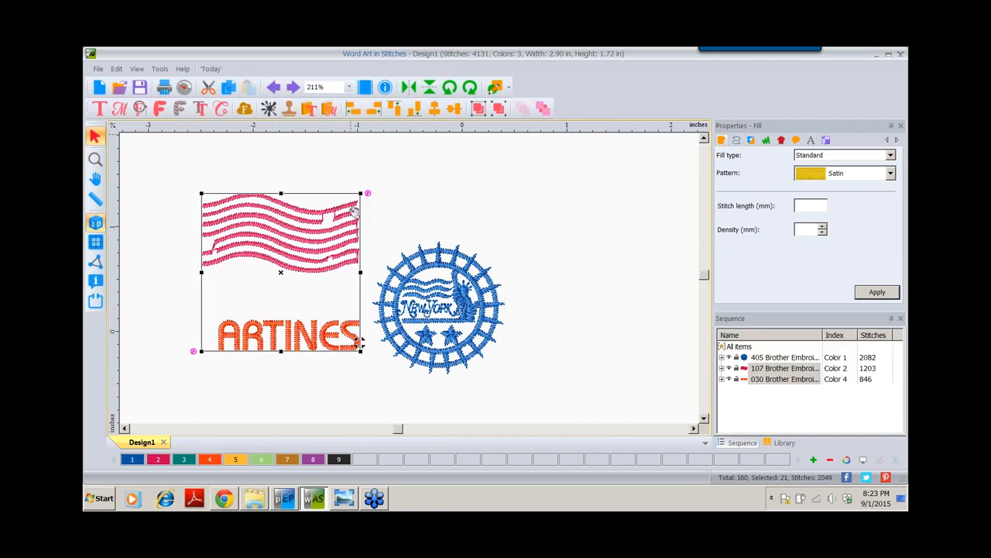
pyautogui.click(274, 87)
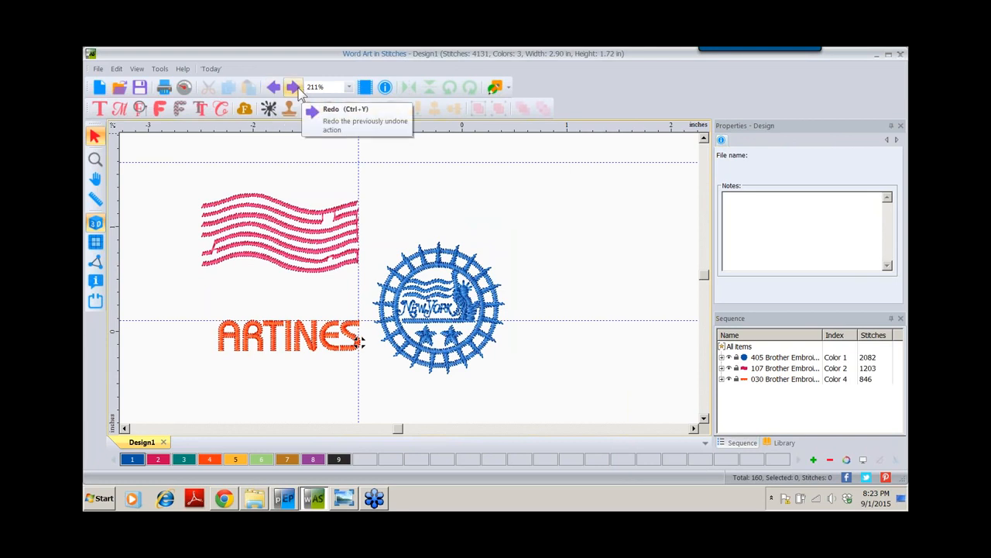
pyautogui.click(293, 93)
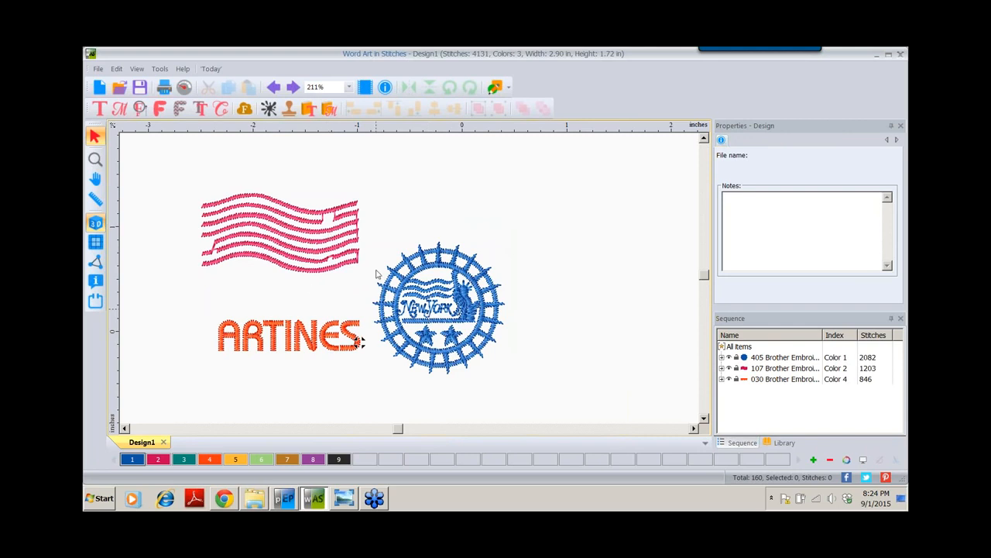
# Place the design in a BabyLock-Brother 100x100 hoop (3.9 × 3.9 in)
pyautogui.click(96, 303)
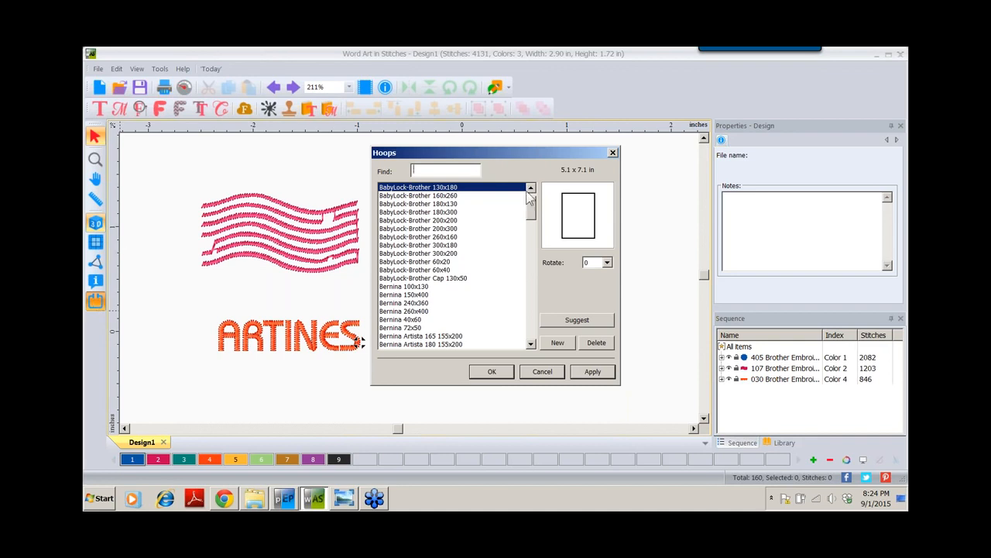
pyautogui.moveTo(533, 213)
pyautogui.mouseDown()
pyautogui.moveTo(533, 200)
pyautogui.moveTo(532, 331)
pyautogui.moveTo(532, 203)
pyautogui.mouseUp()
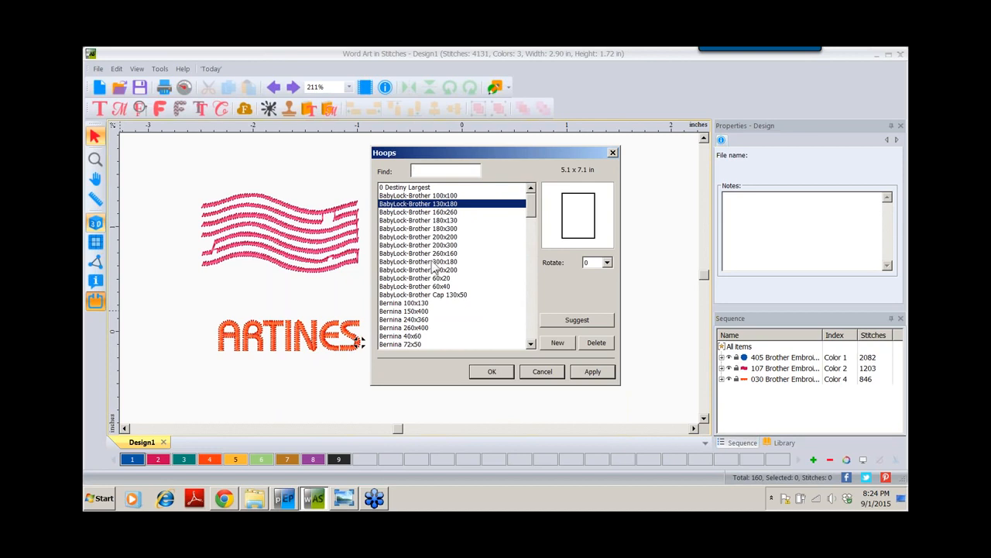
pyautogui.click(441, 196)
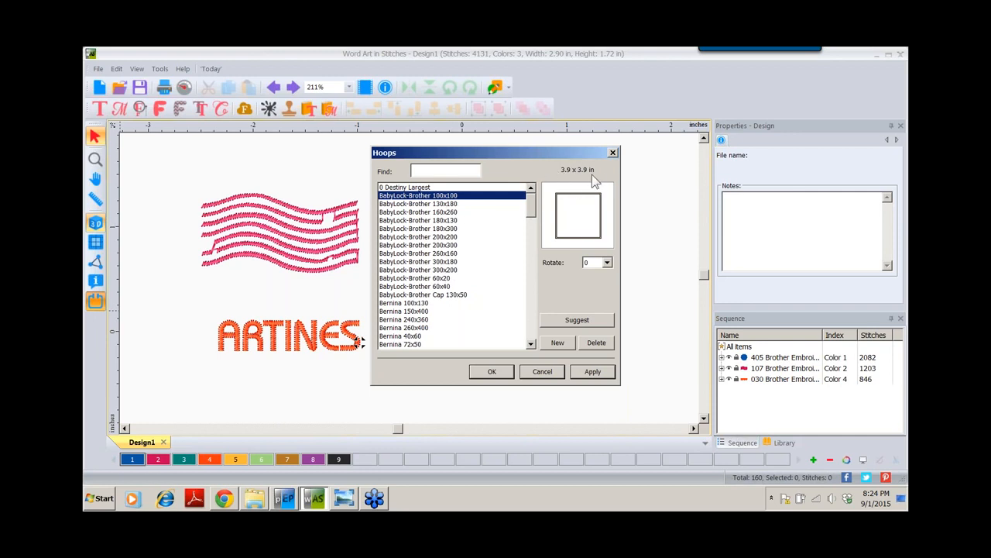
pyautogui.click(492, 371)
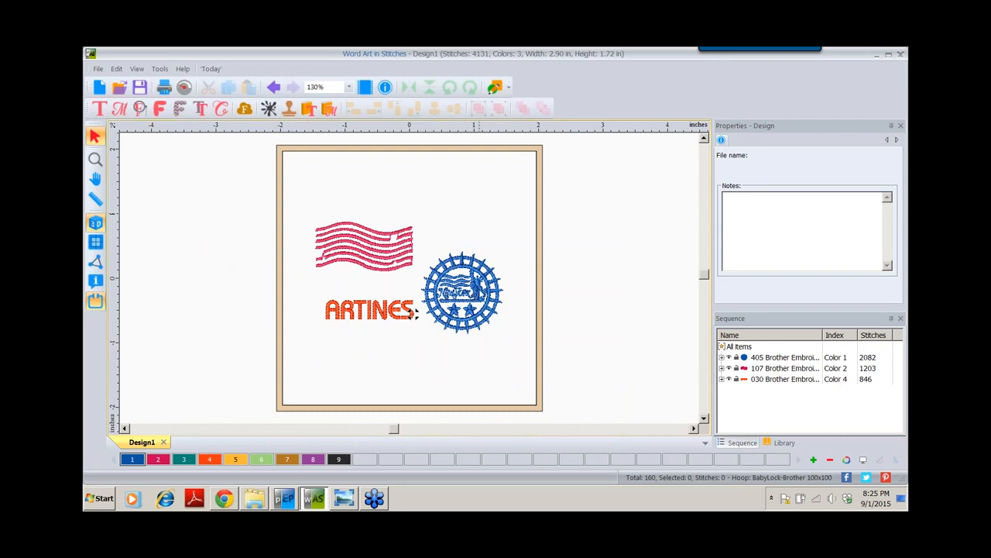
# Move the blue New York stamp left, beside ARTINES, inside the hoop
pyautogui.moveTo(474, 294); pyautogui.dragTo(552, 275)
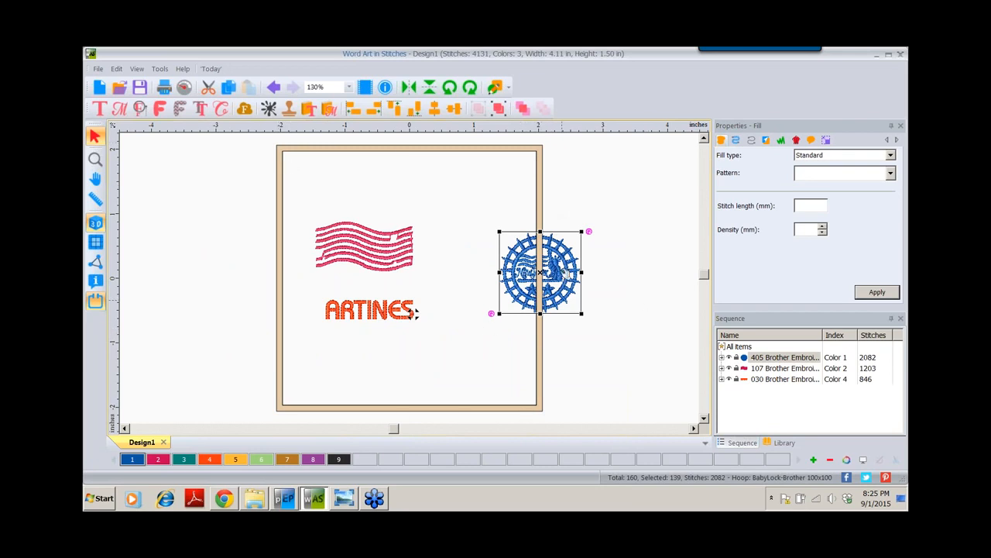
pyautogui.moveTo(542, 271); pyautogui.dragTo(472, 280)
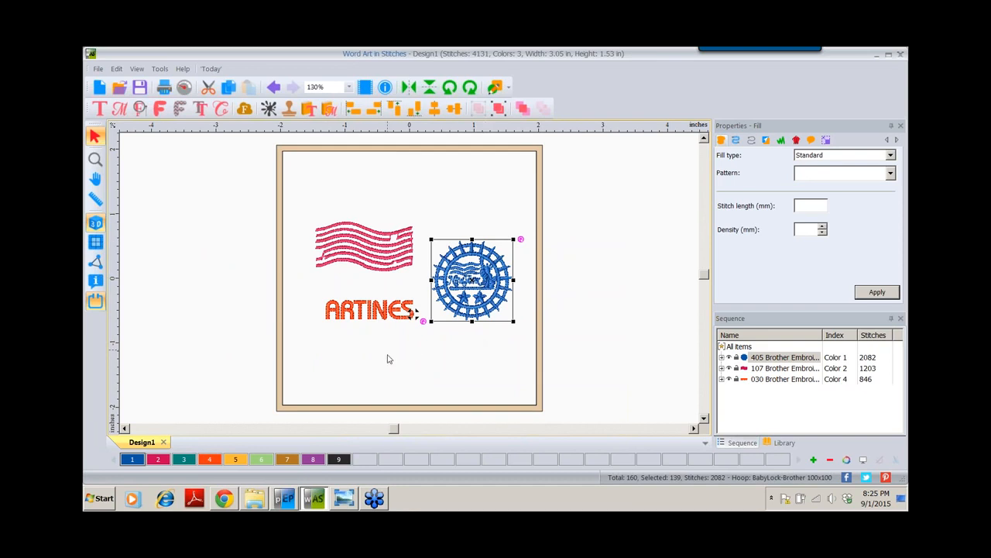
pyautogui.click(95, 197)
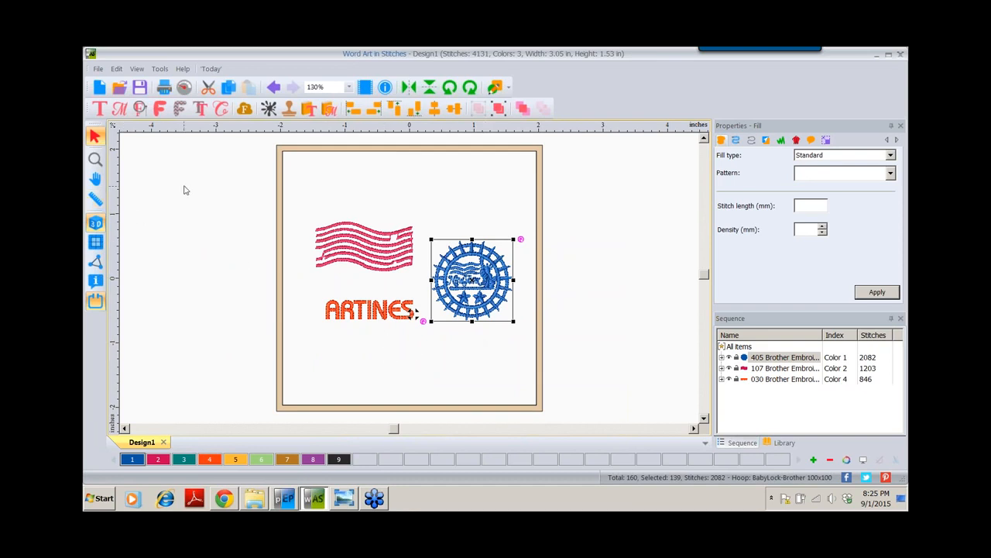
# Insert the Mon43606 rounded rope frame from the Monogram Designs catalog around the tag
pyautogui.click(330, 112)
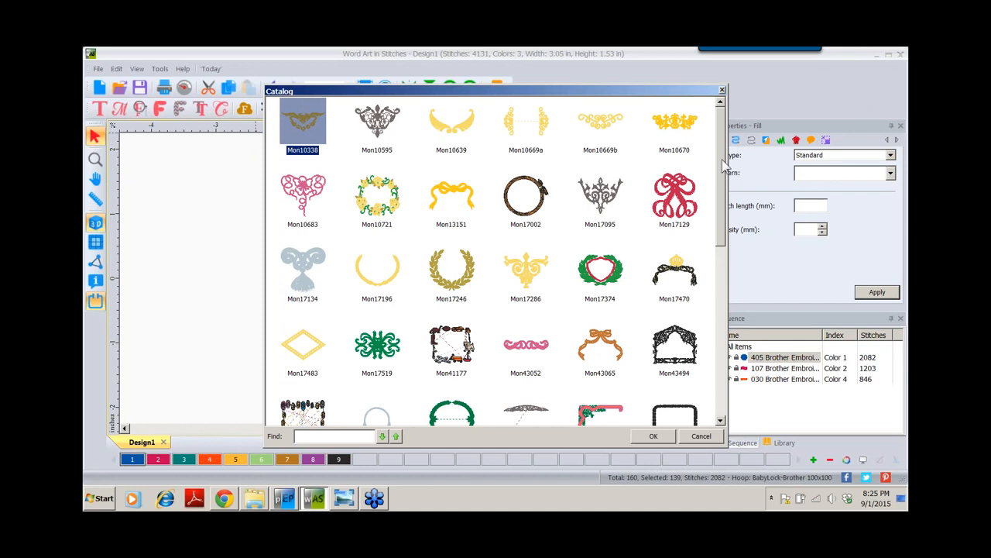
pyautogui.moveTo(723, 163); pyautogui.dragTo(720, 314)
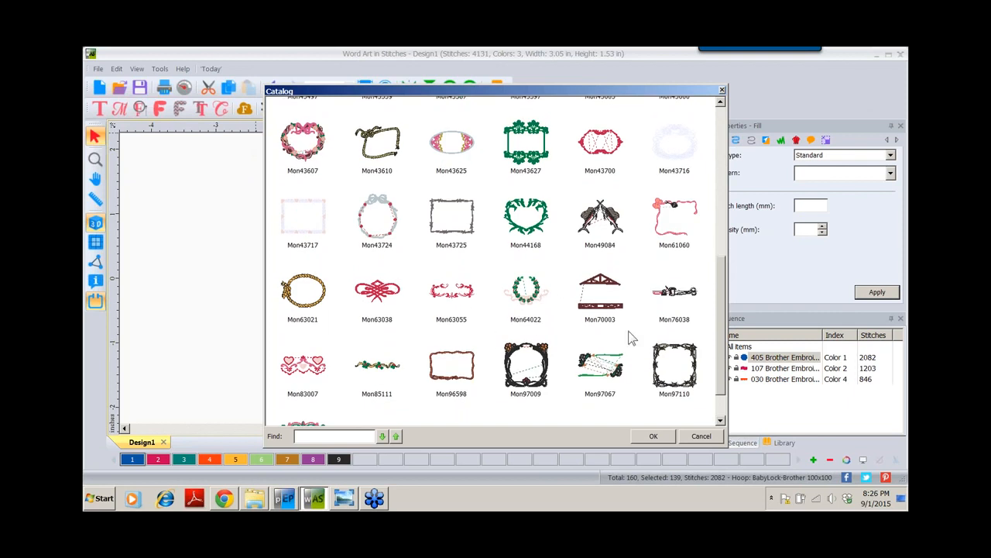
pyautogui.moveTo(722, 285); pyautogui.dragTo(670, 221)
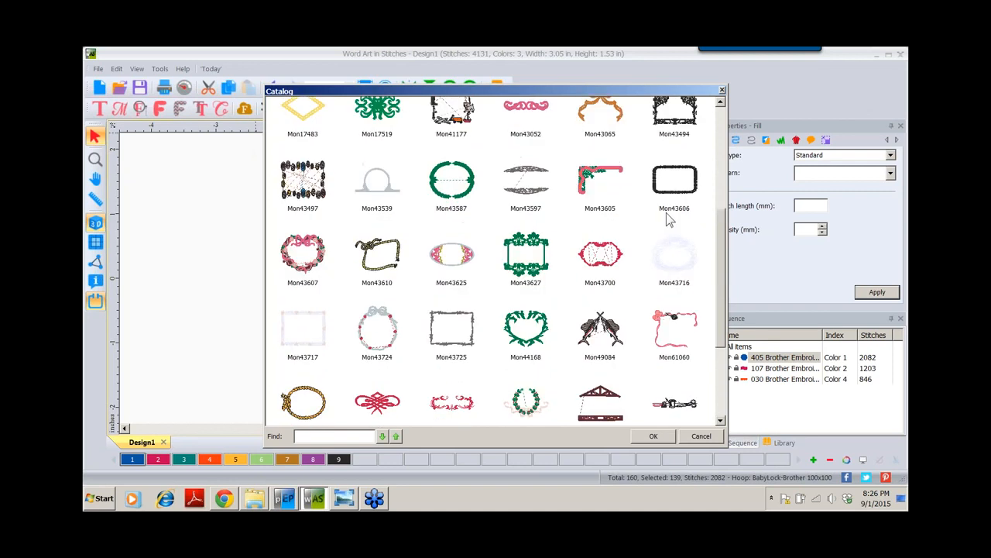
pyautogui.doubleClick(676, 186)
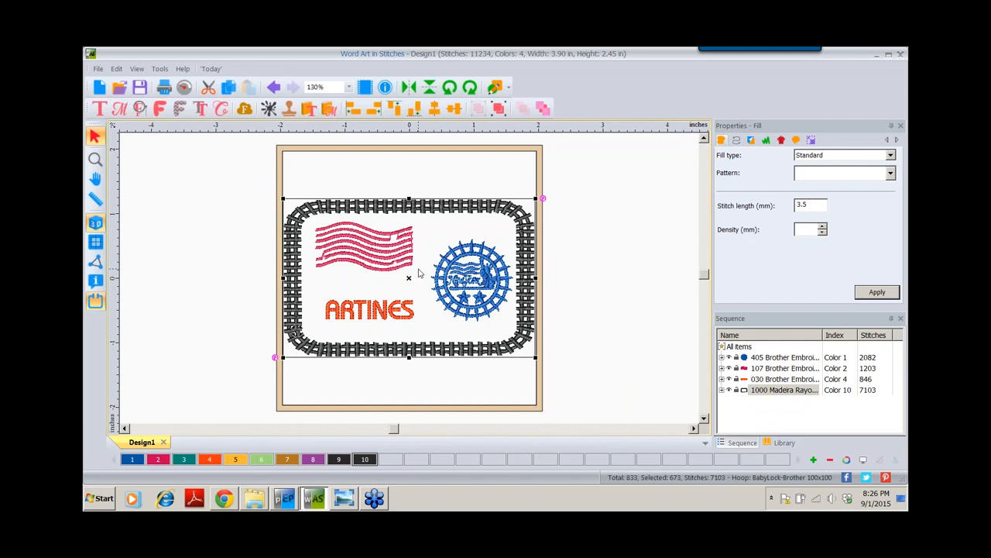
# Resize the rope frame to 3.75 × 2.35 in, keeping its aspect ratio
pyautogui.click(812, 141)
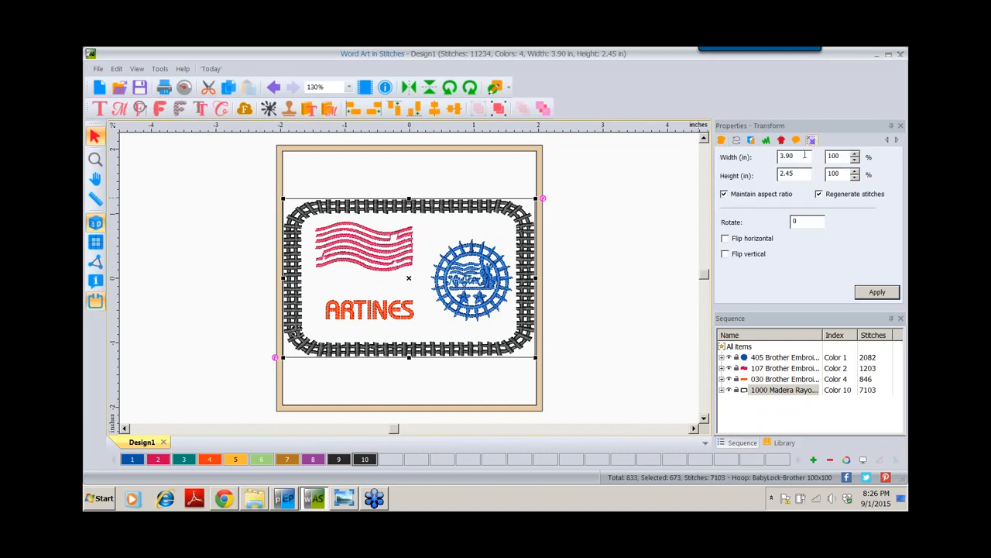
pyautogui.moveTo(805, 155); pyautogui.dragTo(777, 165)
pyautogui.write('3.')
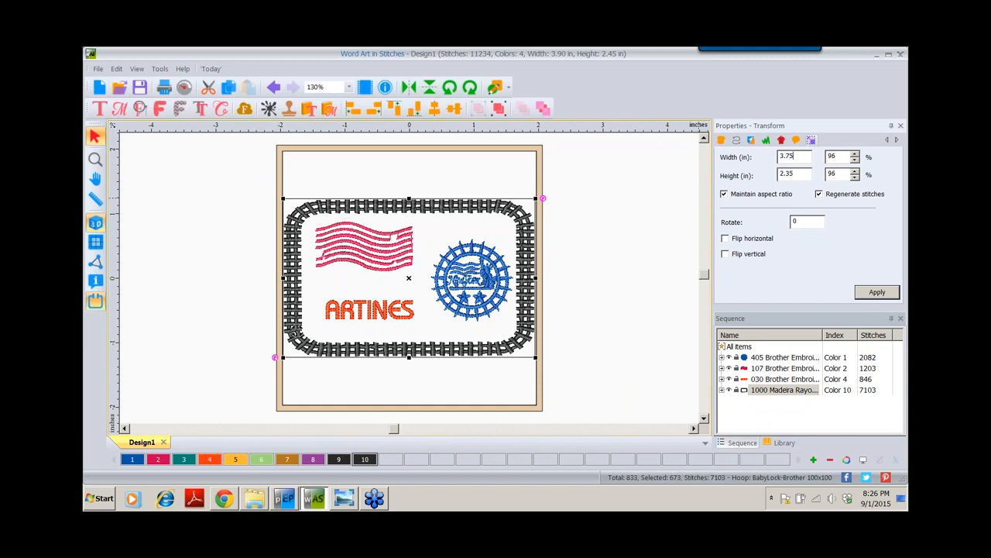
pyautogui.click(881, 291)
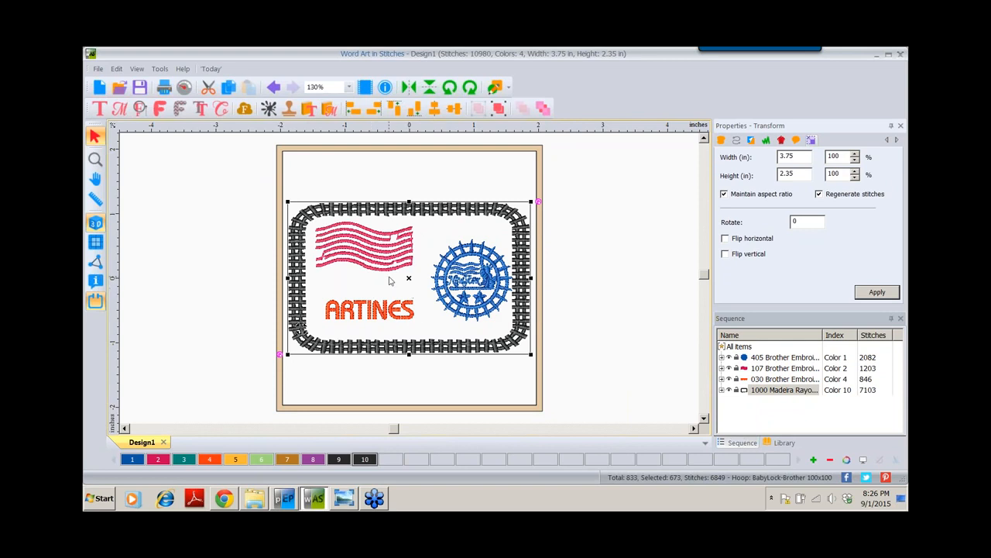
# Add a blue 0.79-in Bauhaus letter O on the canvas left of the tag
pyautogui.click(100, 109)
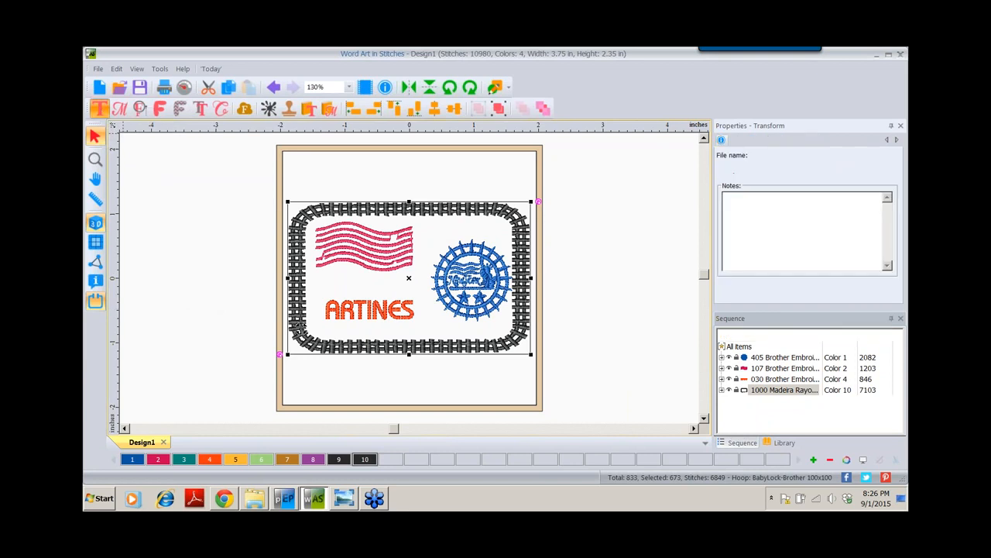
pyautogui.click(169, 333)
pyautogui.write('A')
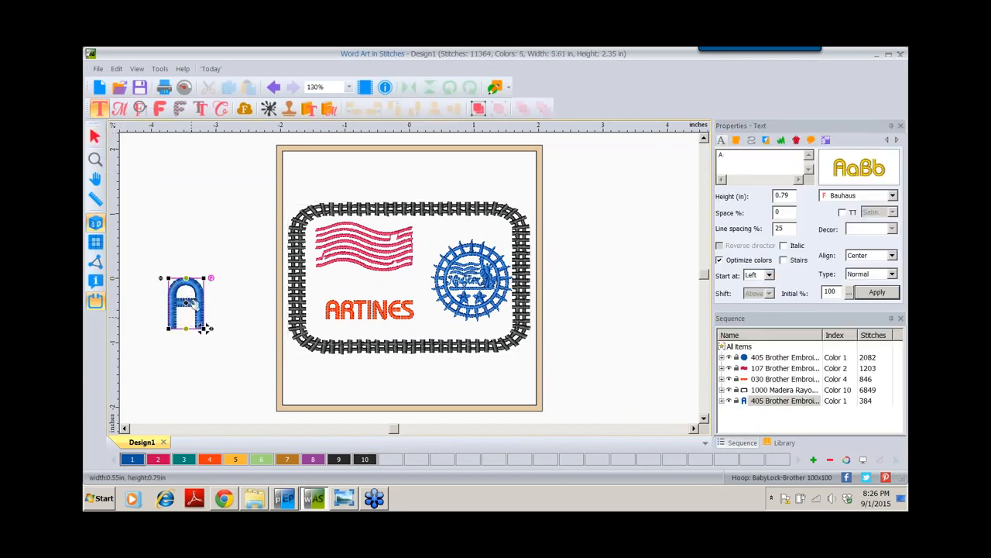
pyautogui.click(738, 155)
pyautogui.hotkey('ctrl', 'a')
pyautogui.write('O')
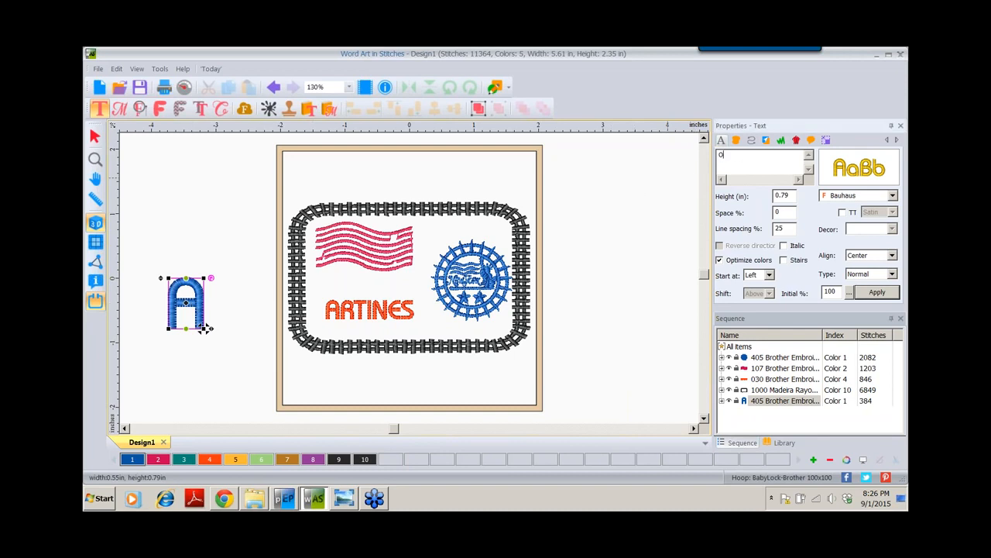
pyautogui.click(877, 292)
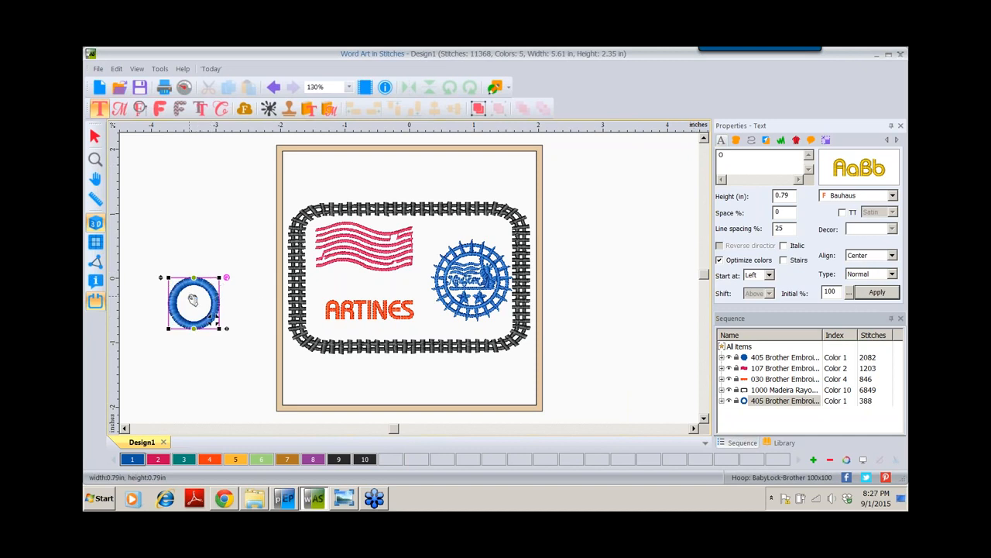
pyautogui.click(94, 137)
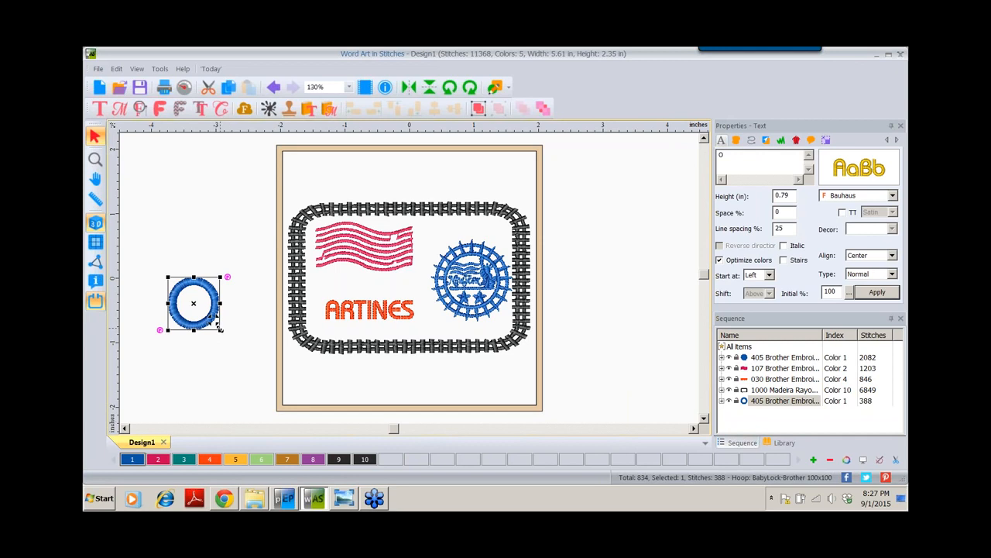
# Scale the O to about 61%, place it inside the frame beside the flag, and shift ARTINES right
pyautogui.moveTo(220, 328); pyautogui.dragTo(219, 327)
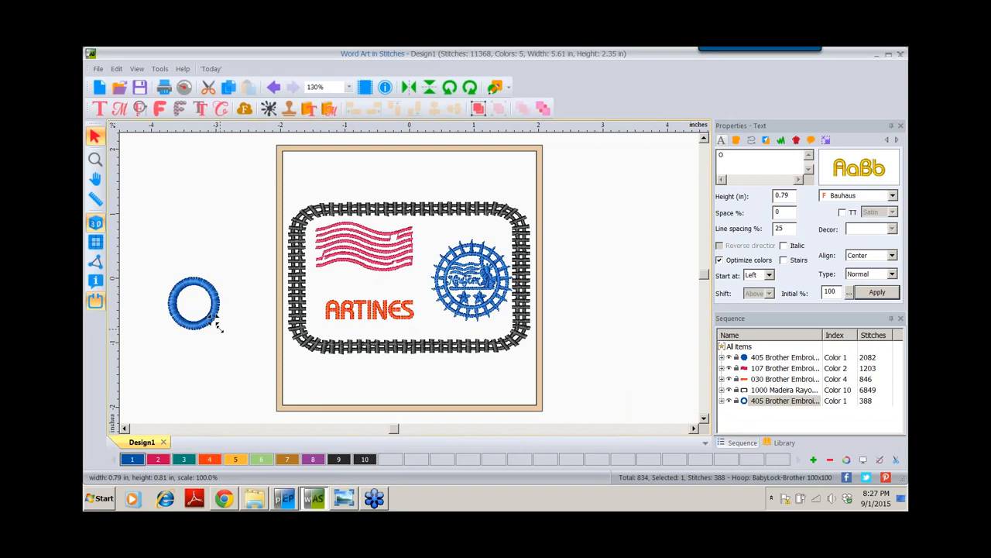
pyautogui.moveTo(219, 327); pyautogui.dragTo(212, 316)
pyautogui.moveTo(213, 319); pyautogui.dragTo(203, 310)
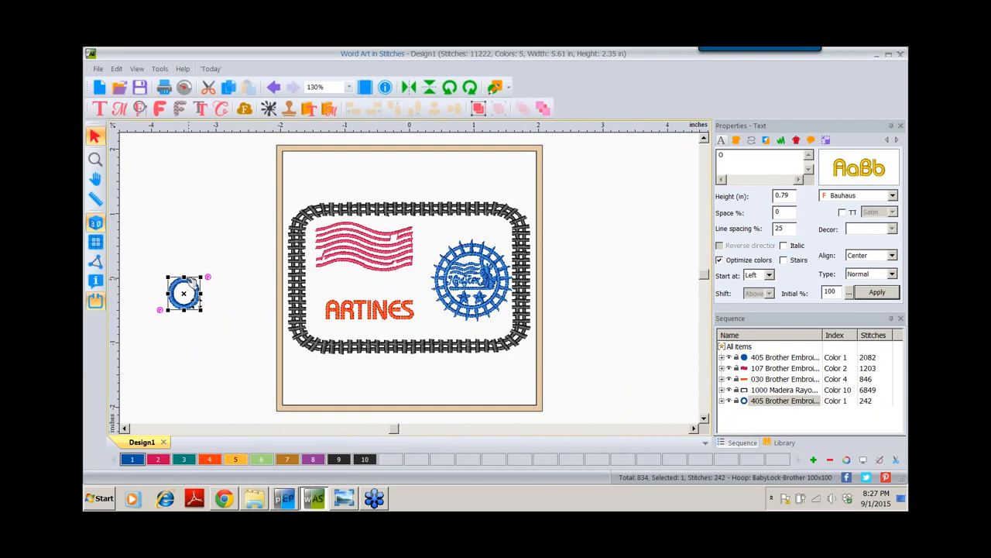
pyautogui.moveTo(190, 283); pyautogui.dragTo(332, 271)
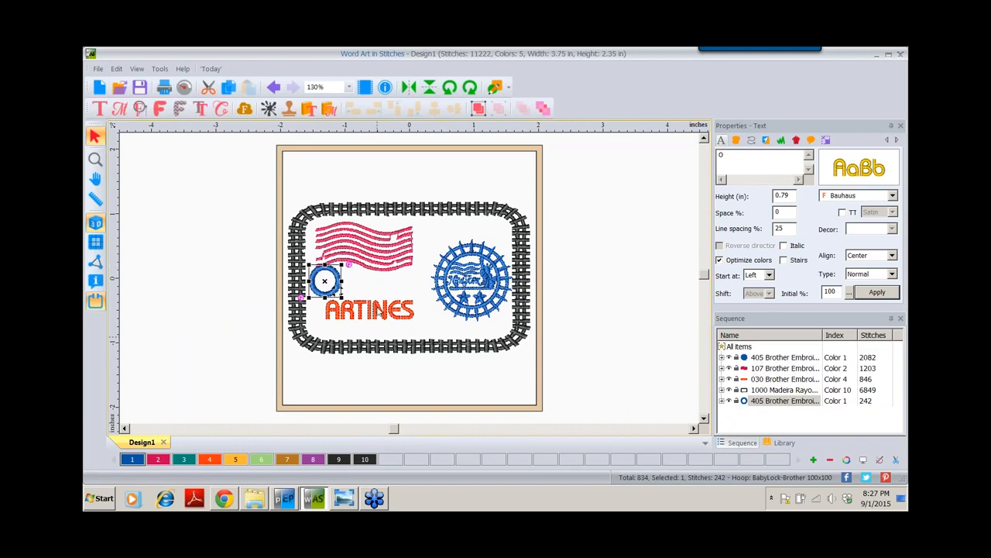
pyautogui.moveTo(371, 318); pyautogui.dragTo(386, 323)
# Shift the pink flag right and nudge the blue stamp down and left
pyautogui.moveTo(373, 246); pyautogui.dragTo(383, 243)
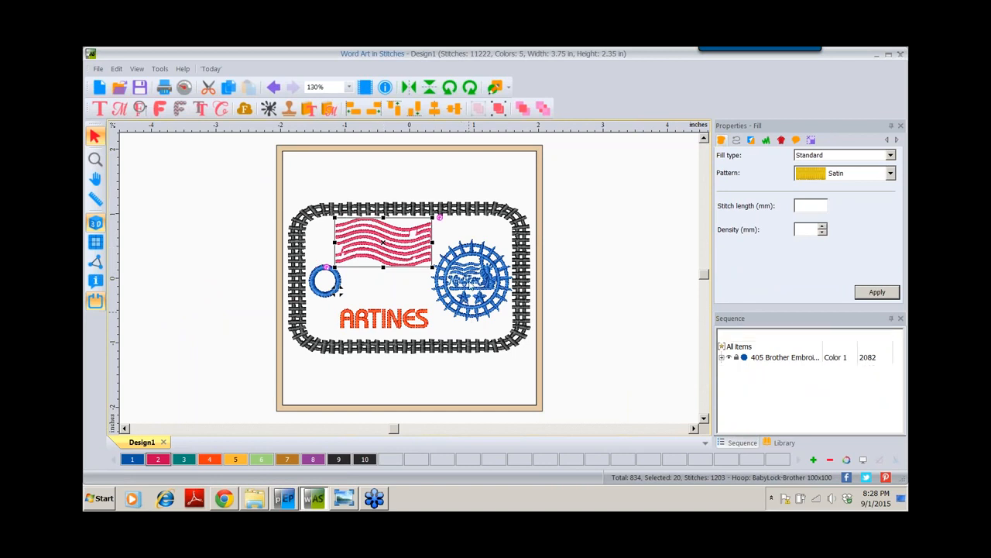
pyautogui.moveTo(471, 280); pyautogui.dragTo(465, 288)
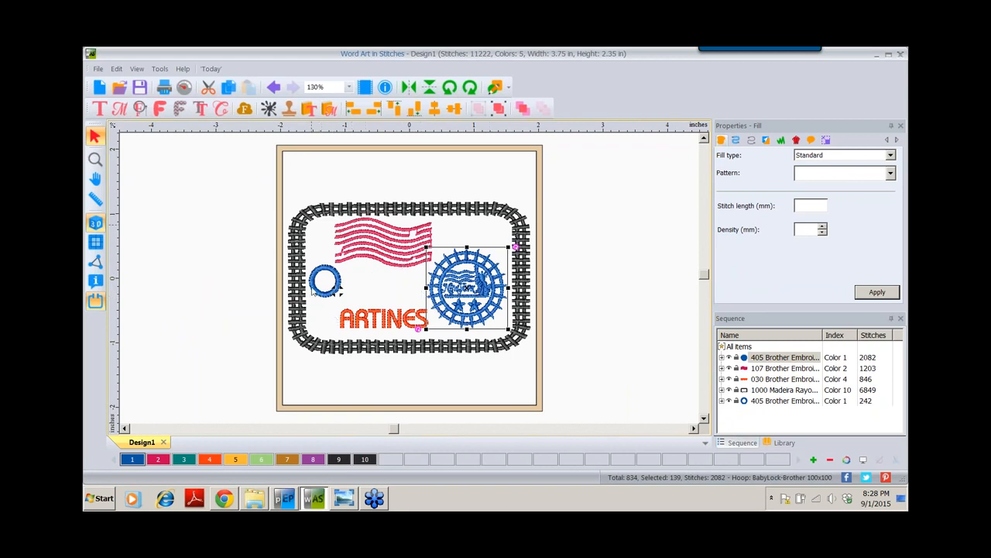
# Recolour the small O inside the rope frame to black colour 9 (Madeira Rayon 1007)
pyautogui.click(314, 287)
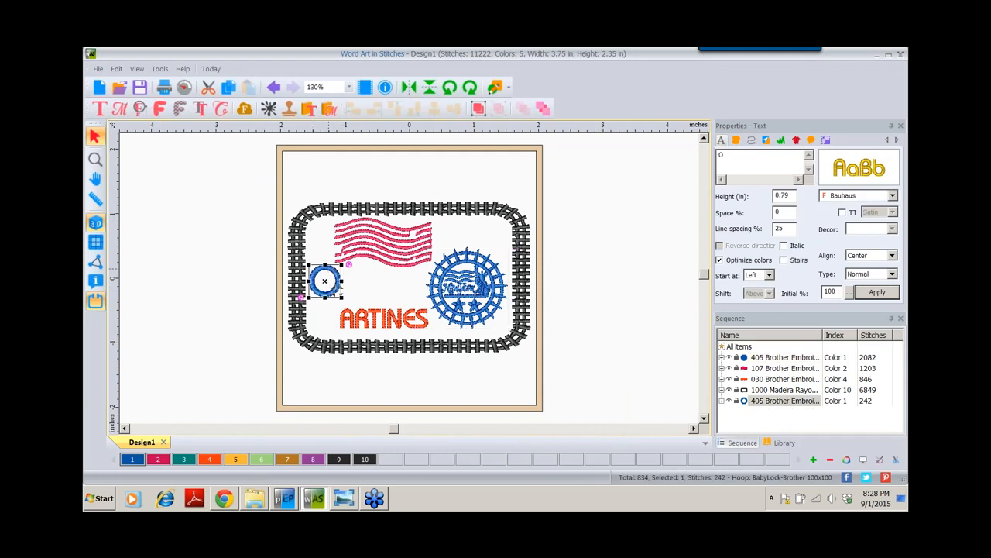
pyautogui.click(339, 460)
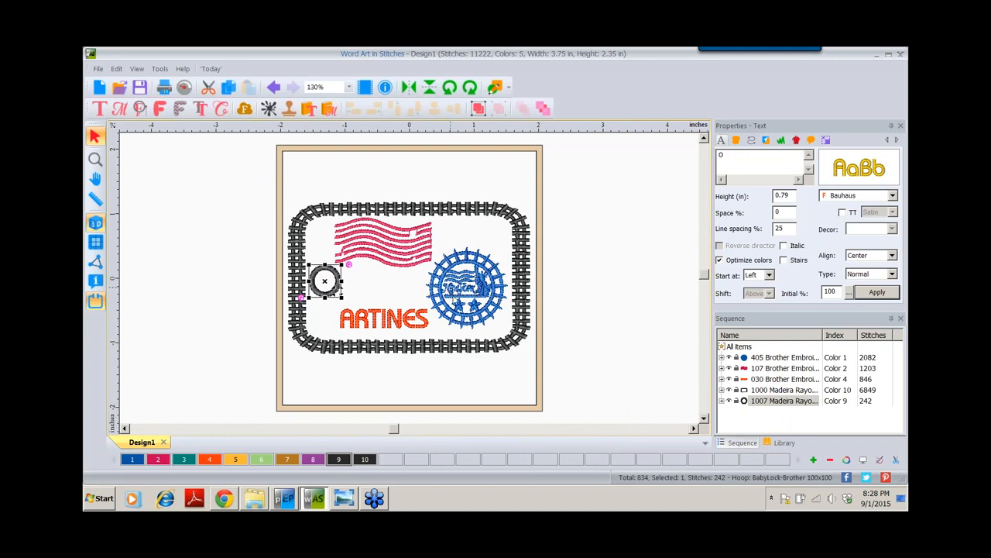
pyautogui.click(595, 215)
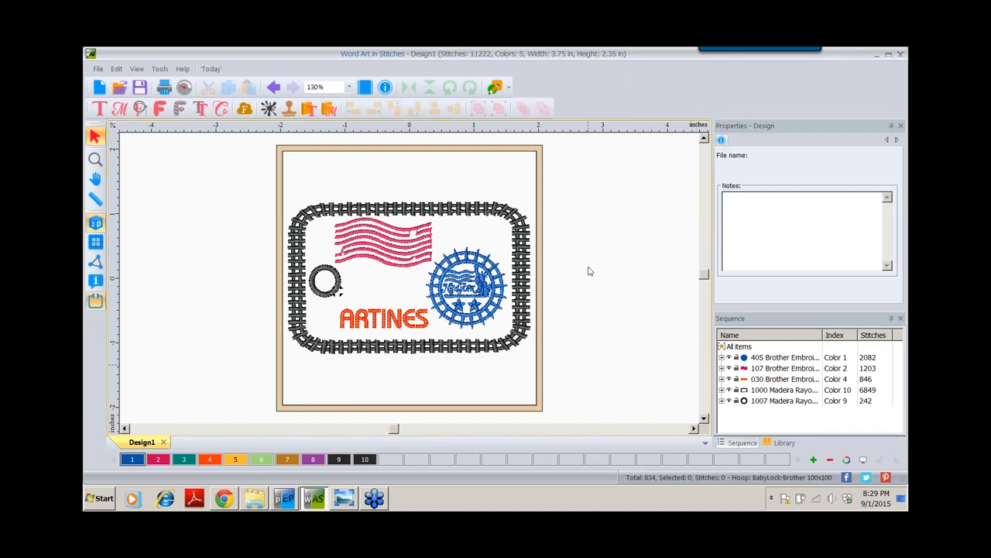
pyautogui.click(763, 401)
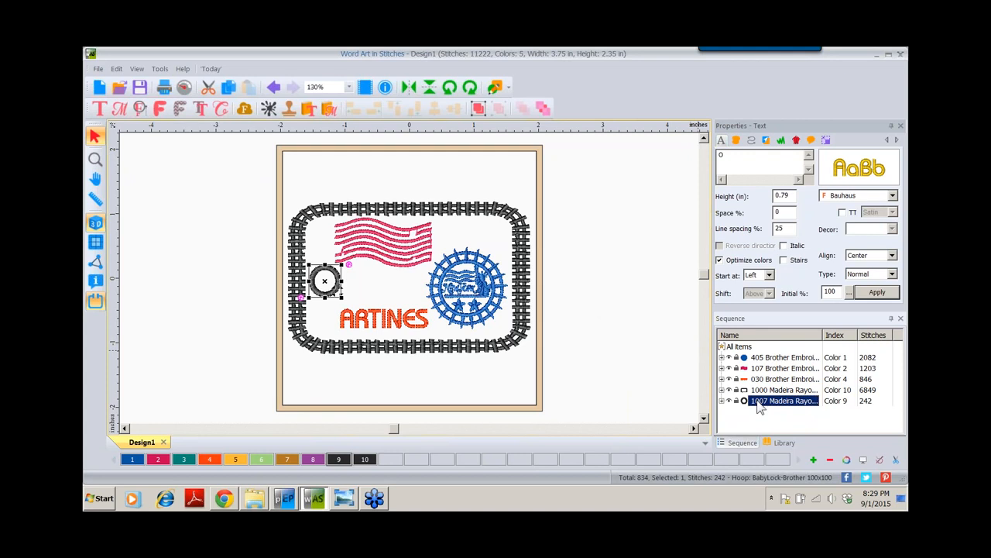
pyautogui.moveTo(761, 406); pyautogui.dragTo(764, 391)
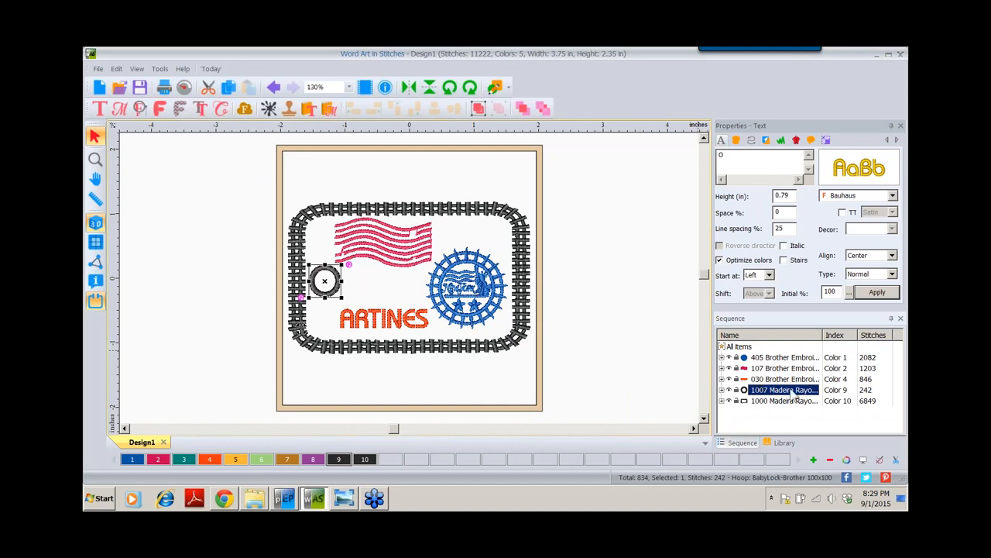
pyautogui.click(524, 112)
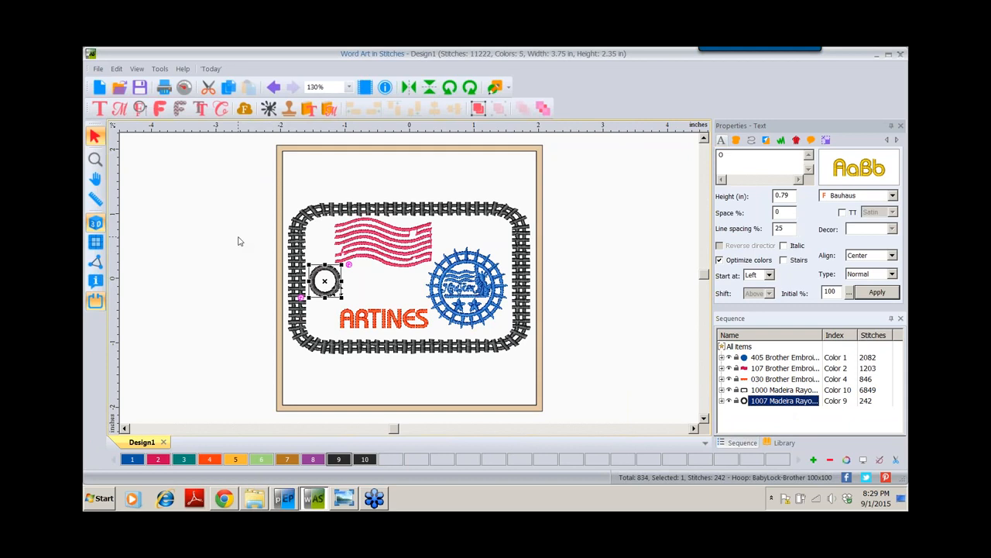
pyautogui.click(184, 88)
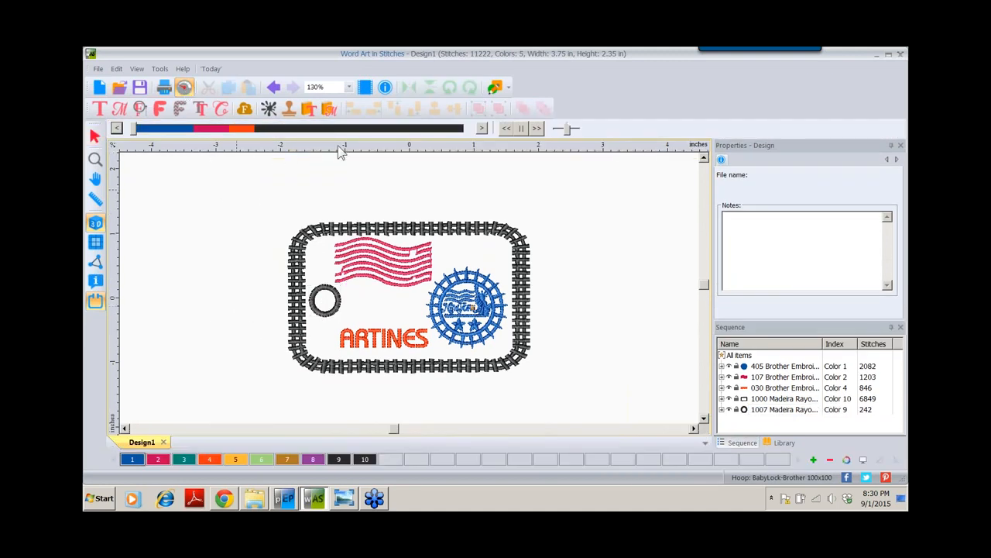
pyautogui.click(537, 128)
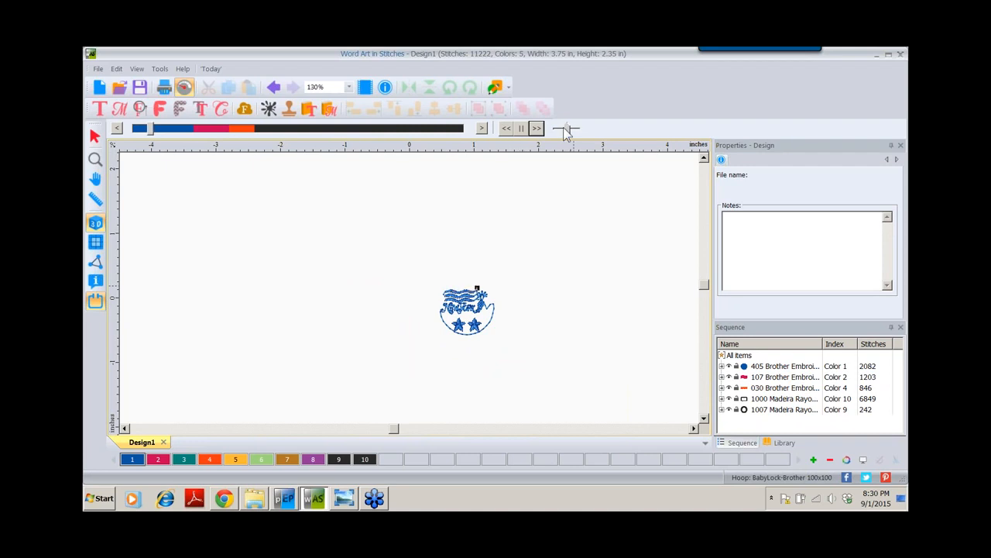
pyautogui.moveTo(567, 133); pyautogui.dragTo(583, 133)
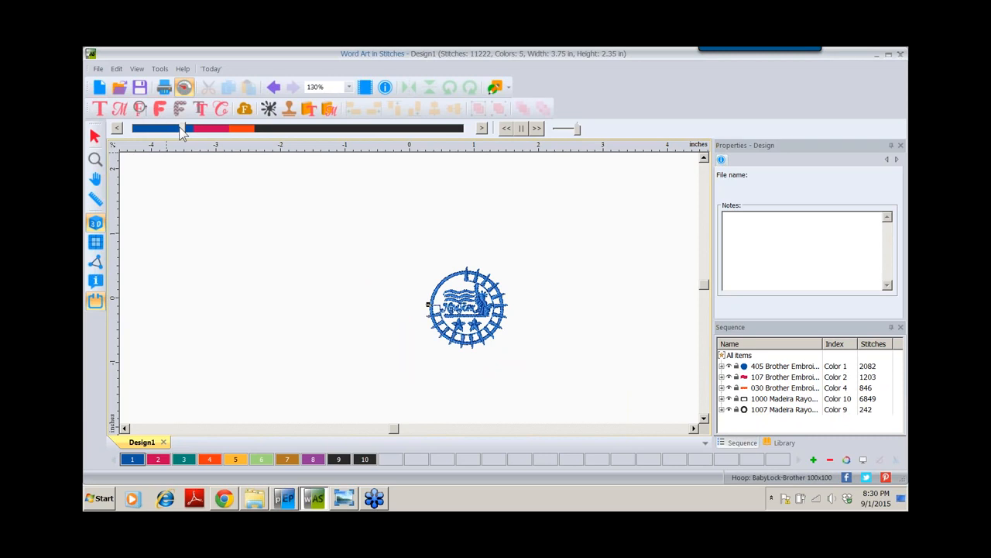
pyautogui.moveTo(194, 133); pyautogui.dragTo(469, 143)
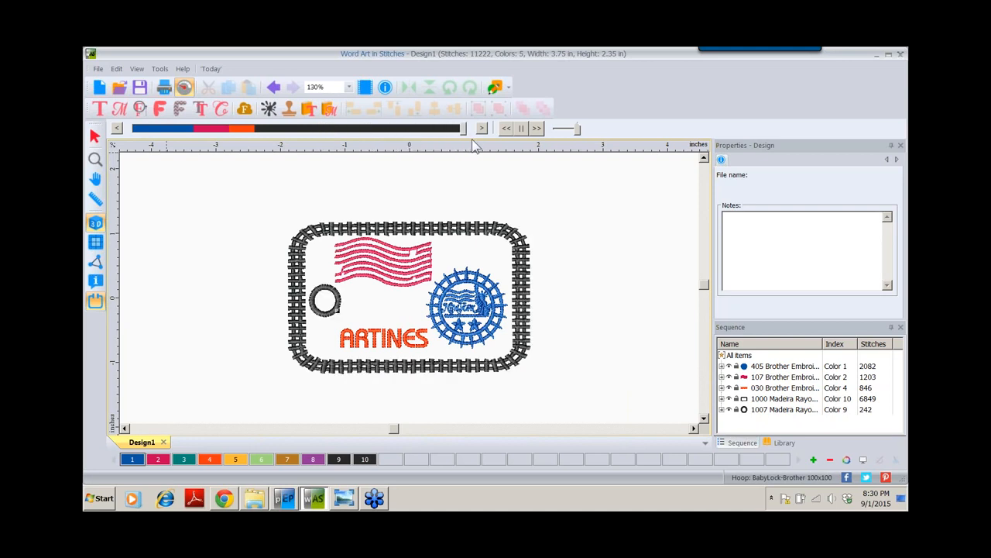
pyautogui.click(96, 137)
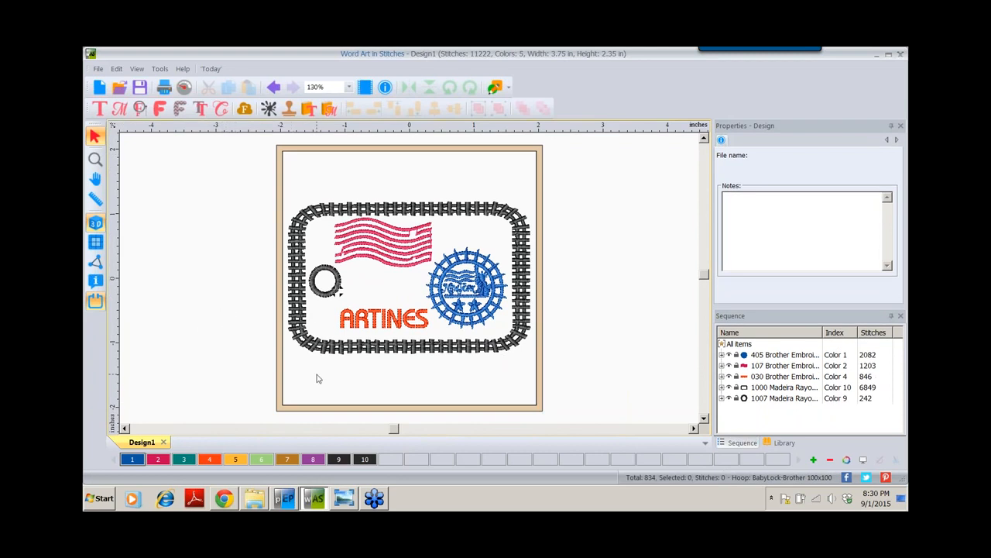
# Save the design as 'luggage tag' in Inspiration Series (C2S) format
pyautogui.click(98, 69)
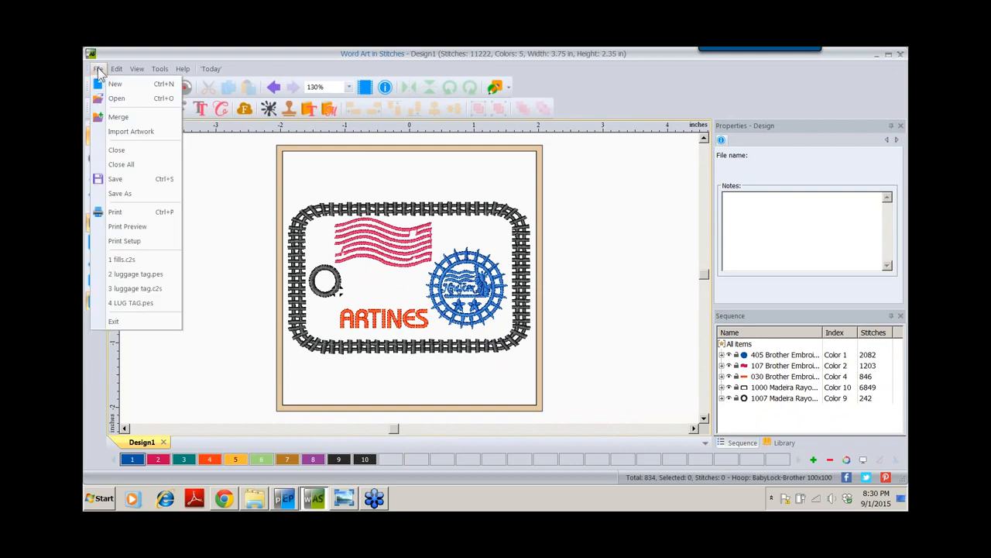
pyautogui.click(116, 194)
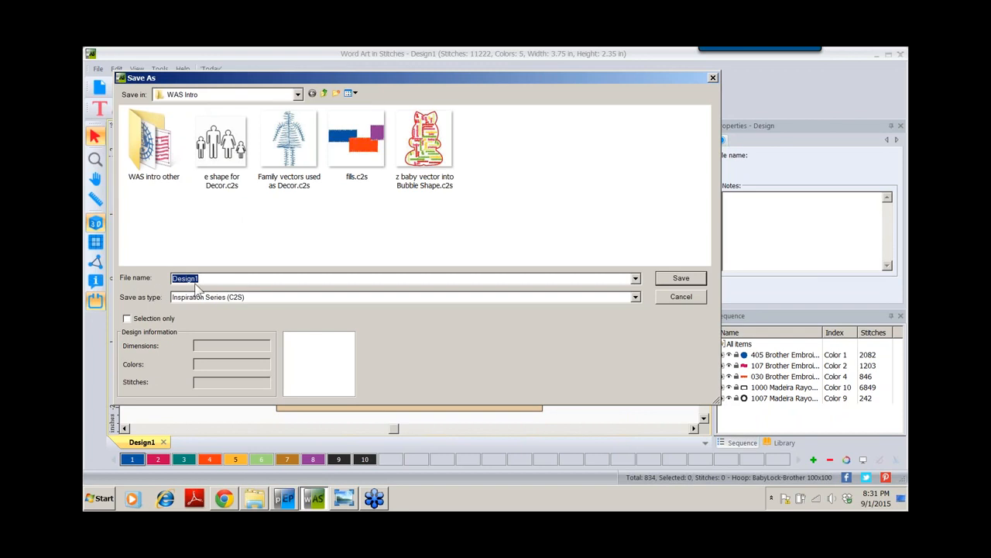
pyautogui.write('lg')
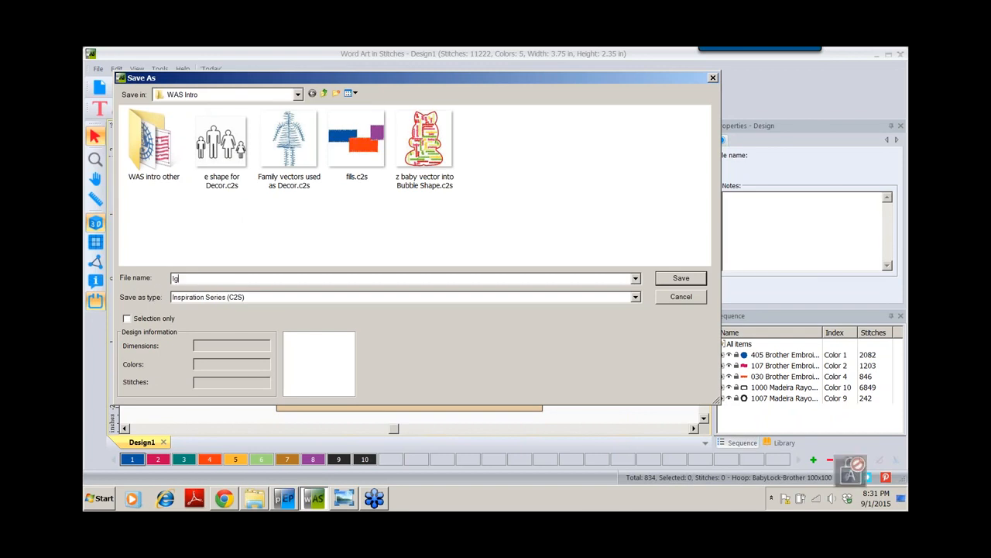
pyautogui.press('BackSpace')
pyautogui.press('BackSpace')
pyautogui.write('lug')
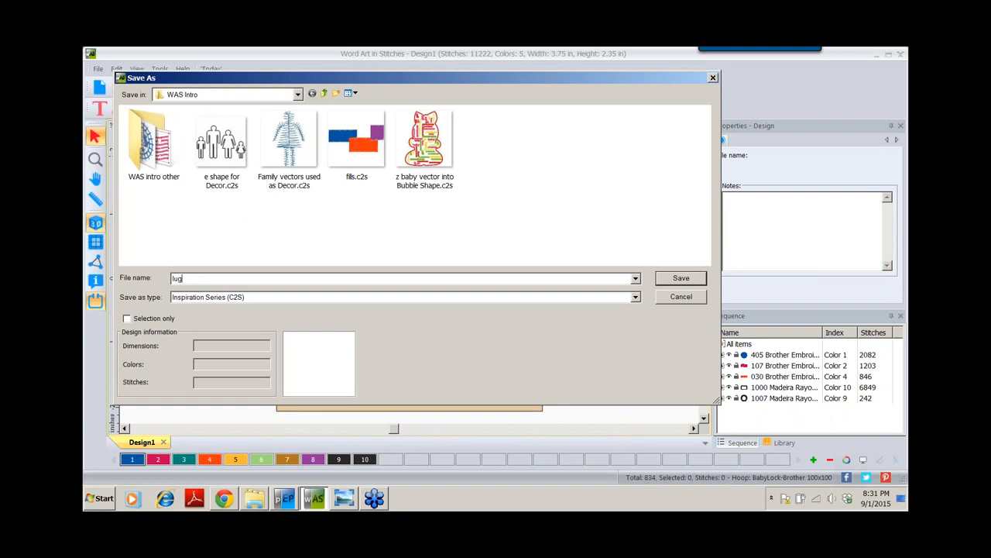
pyautogui.write('gage tag')
pyautogui.click(667, 278)
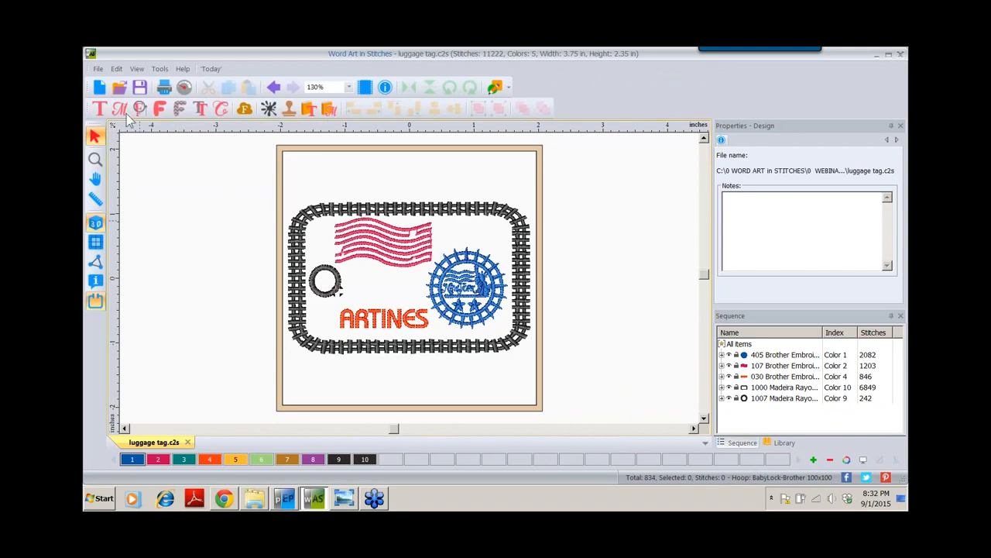
# Save a Baby Lock/Brother/Bernina (PES v9) copy, then view the stitch-out guide in Windows Photo Viewer
pyautogui.click(99, 69)
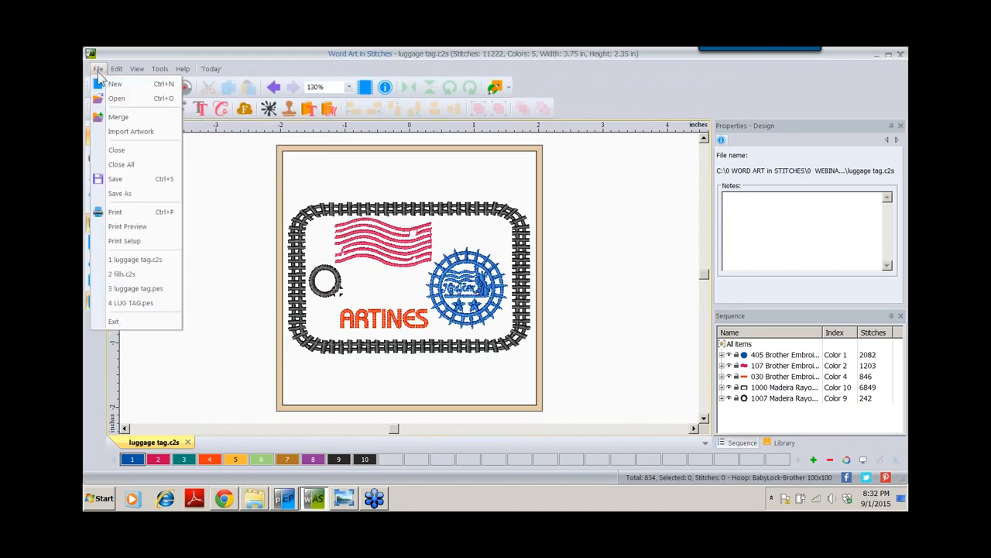
pyautogui.click(113, 195)
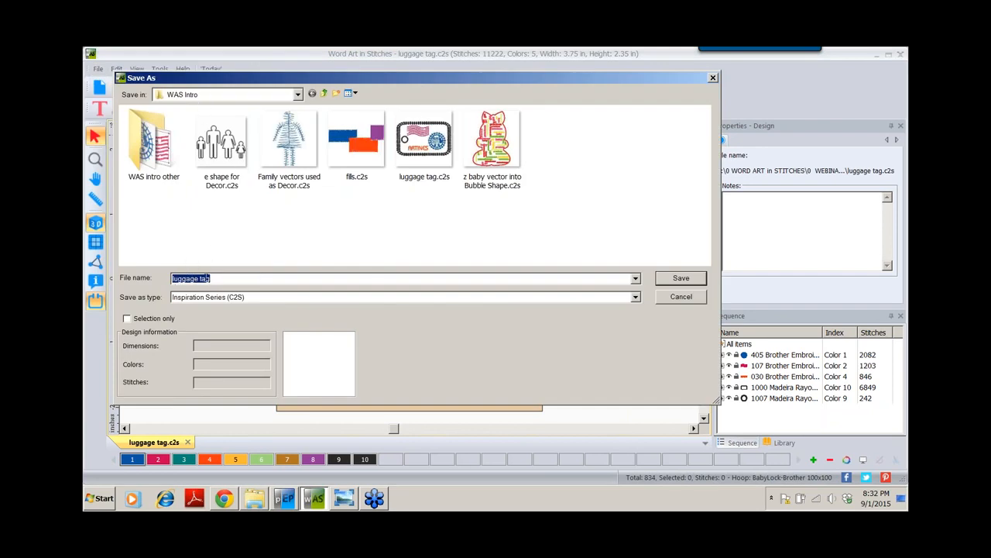
pyautogui.click(635, 298)
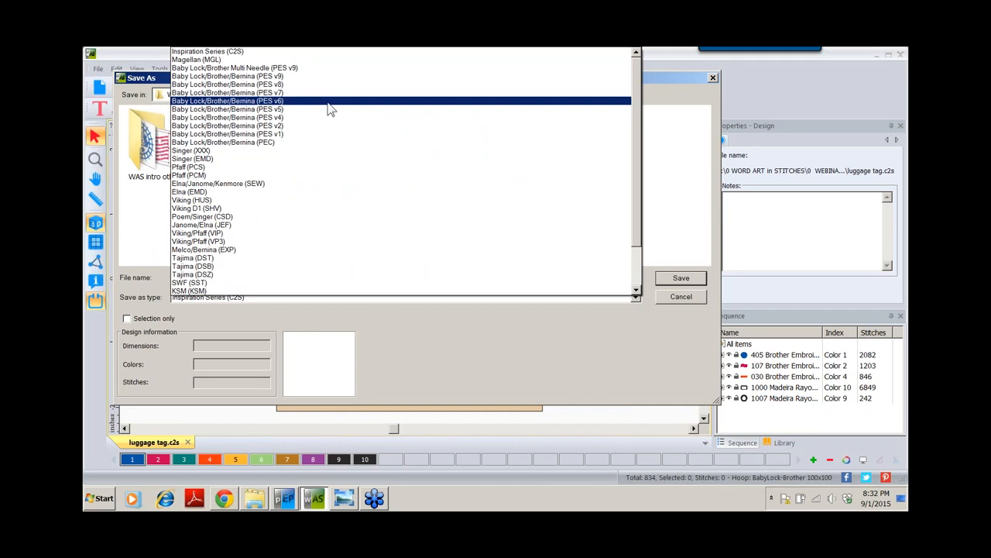
pyautogui.click(234, 77)
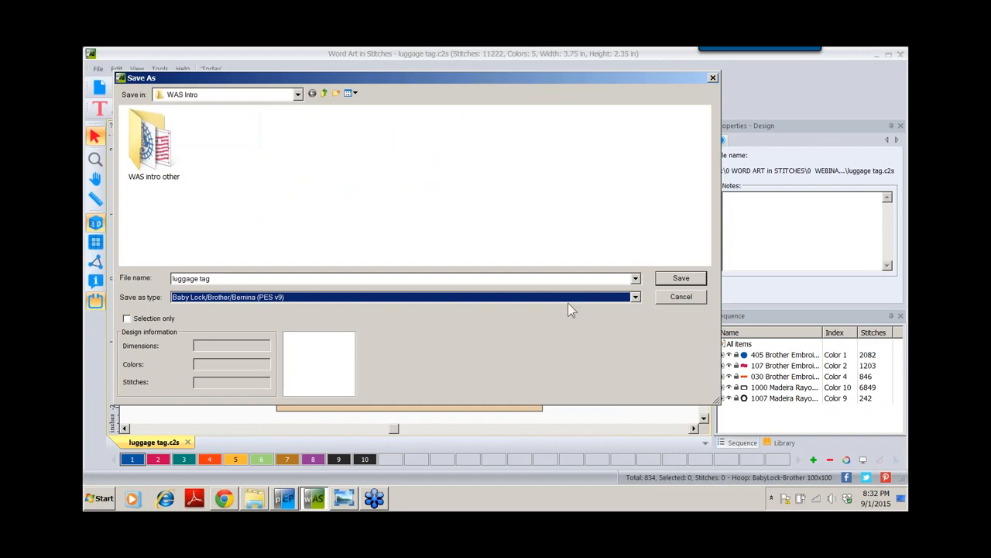
pyautogui.click(680, 279)
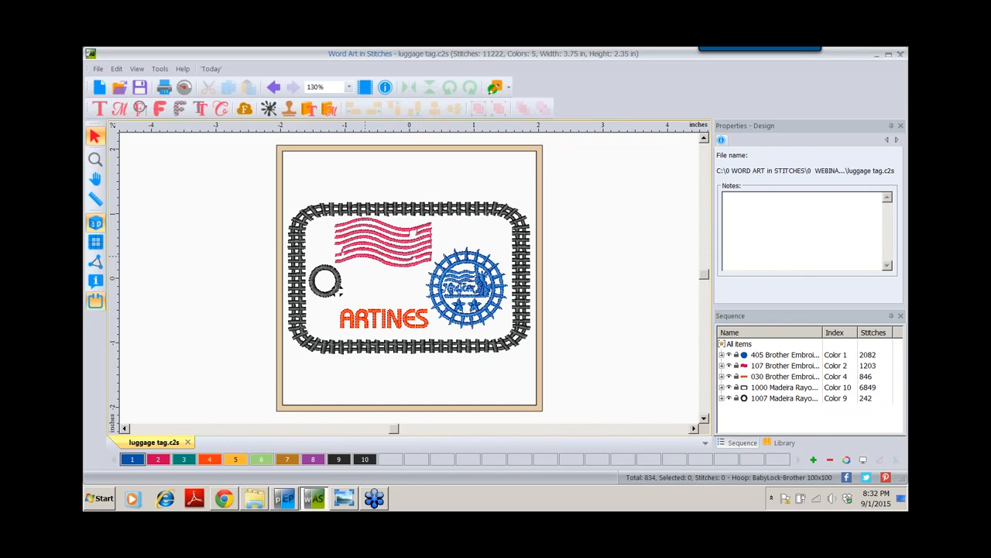
pyautogui.click(346, 500)
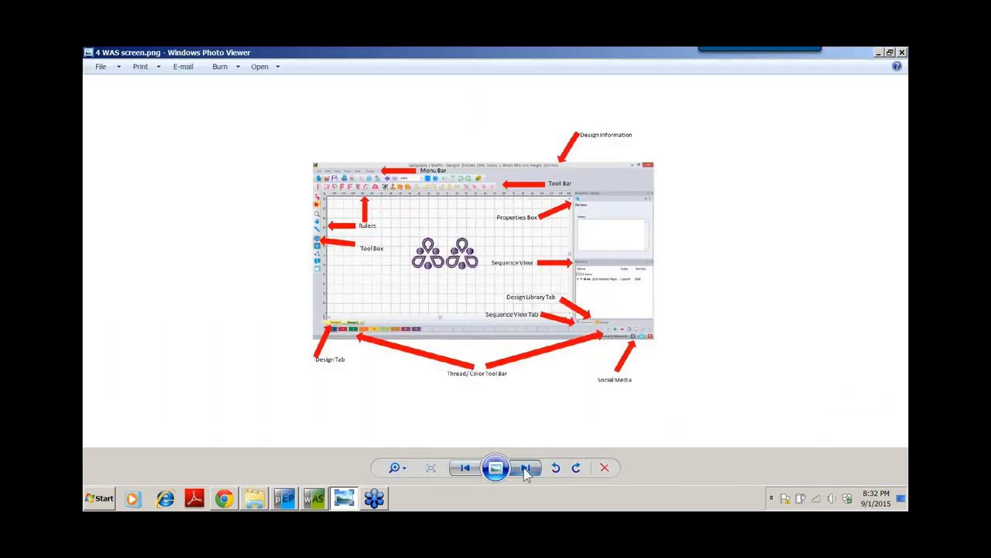
pyautogui.click(526, 467)
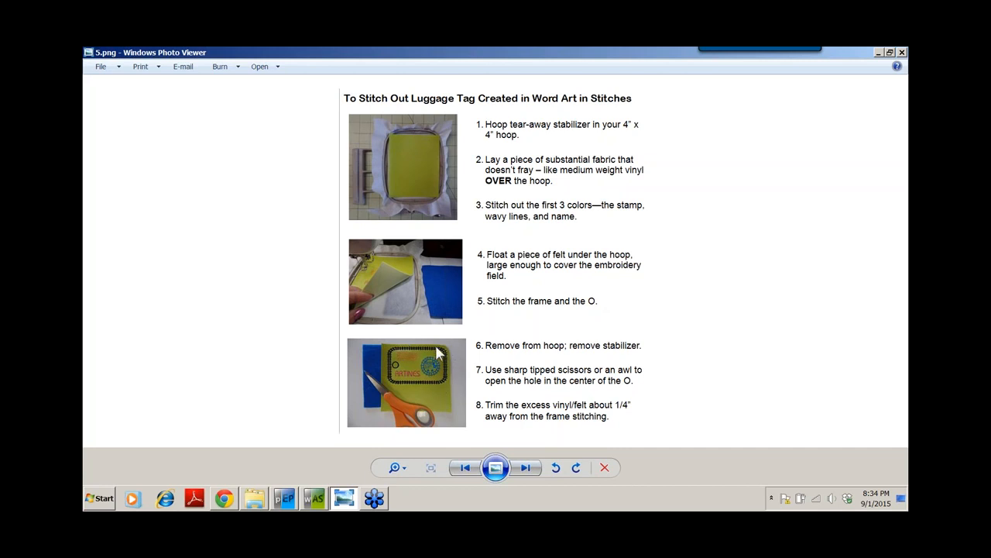
# Advance from the 5.png instruction sheet to the 8.JPG photo of the finished green luggage tag
pyautogui.click(511, 471)
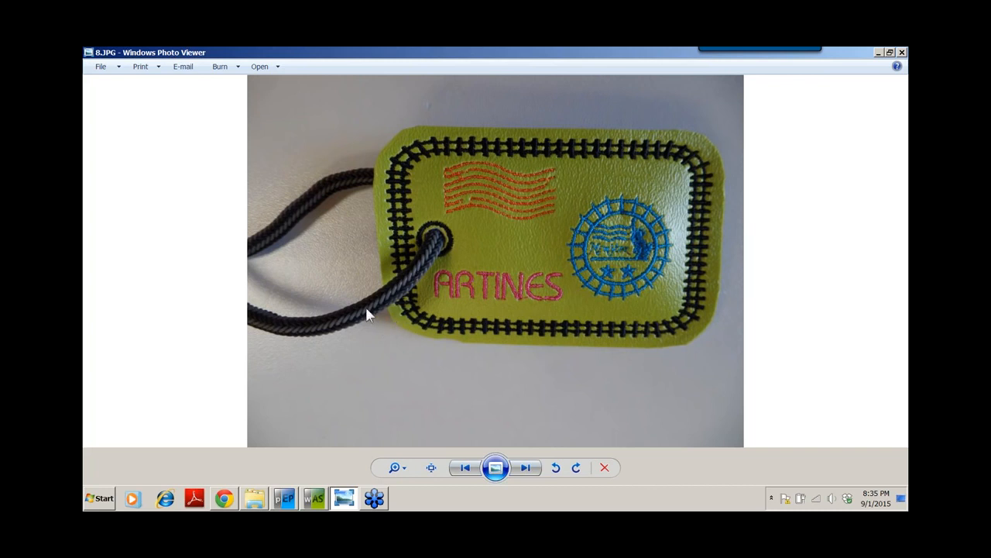
# Step past the 9.JPG tag photo to the 'a DIME vids.png' credits slide
pyautogui.click(524, 471)
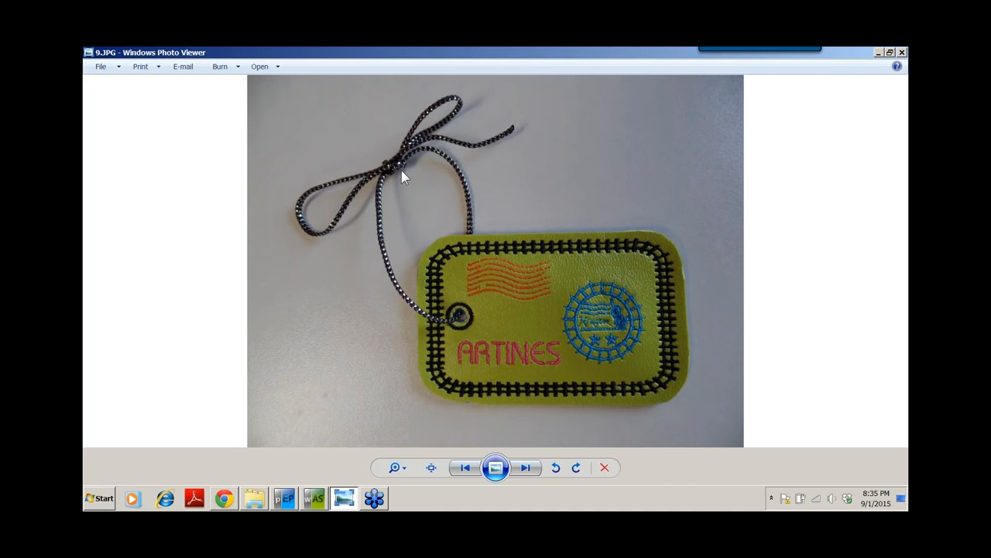
pyautogui.click(524, 468)
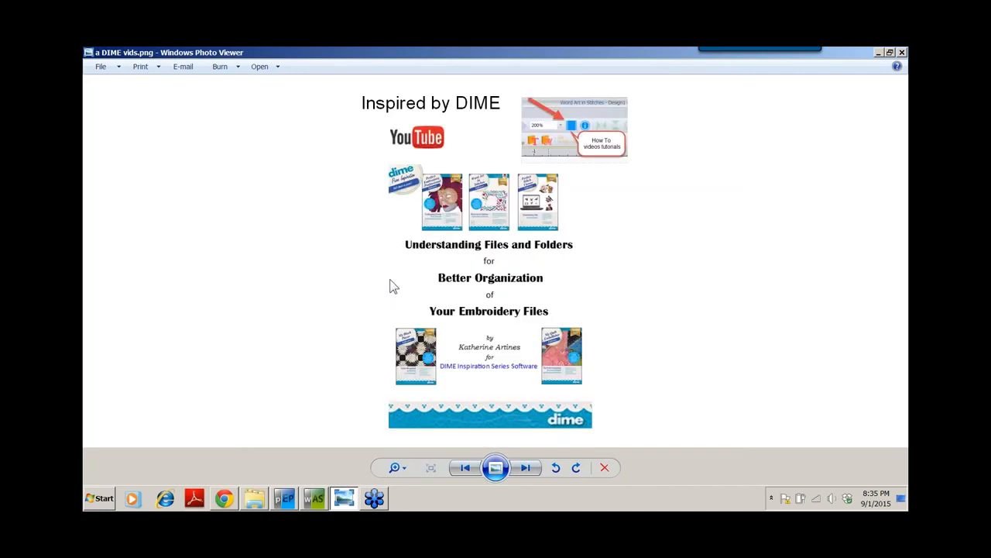
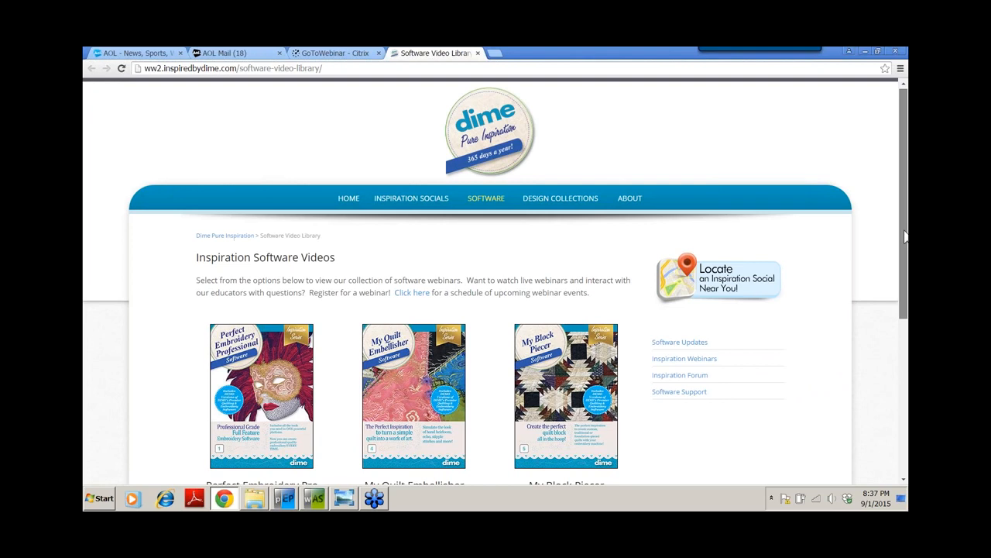
# Scroll the Inspired by DIME page to show Perfect Embroidery Pro, My Quilt Embellisher and My Block Piecer
pyautogui.moveTo(905, 236); pyautogui.dragTo(906, 312)
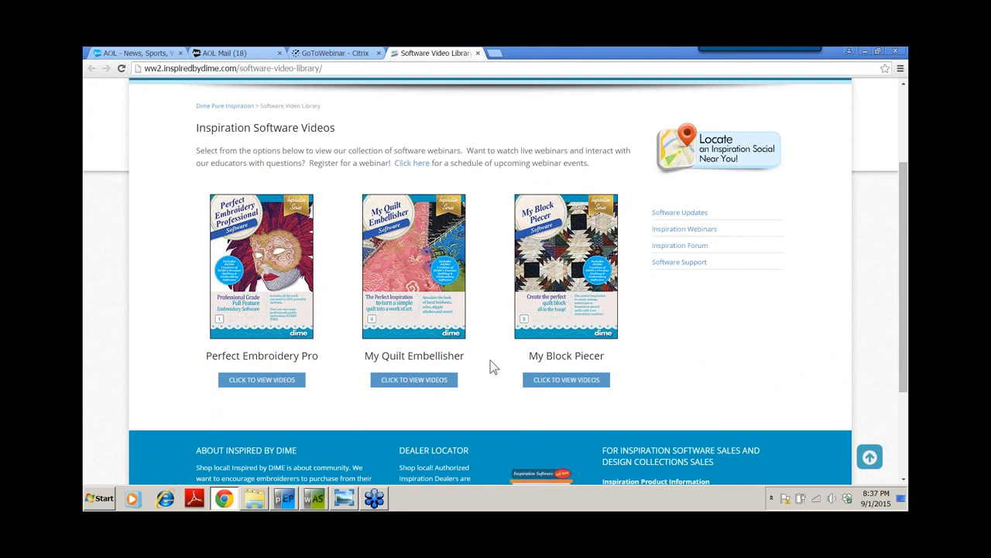
# Switch to the luggage tag.c2s design window, then briefly check the basic shapes list
pyautogui.click(316, 474)
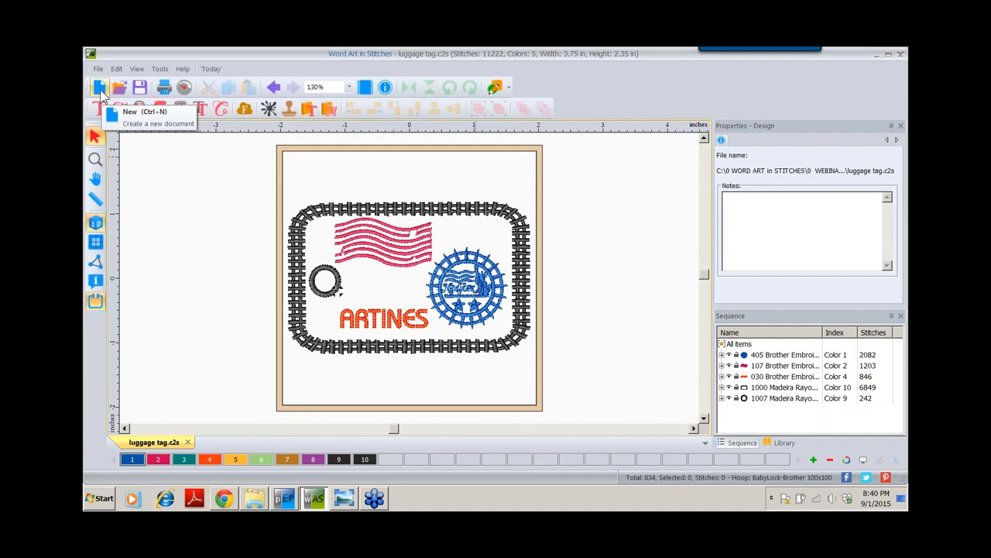
pyautogui.click(509, 88)
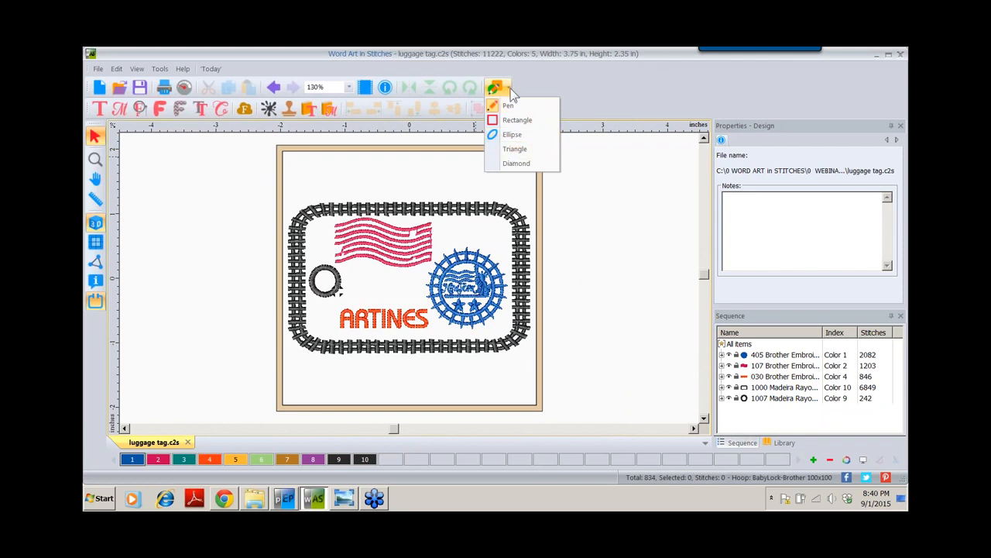
pyautogui.click(508, 88)
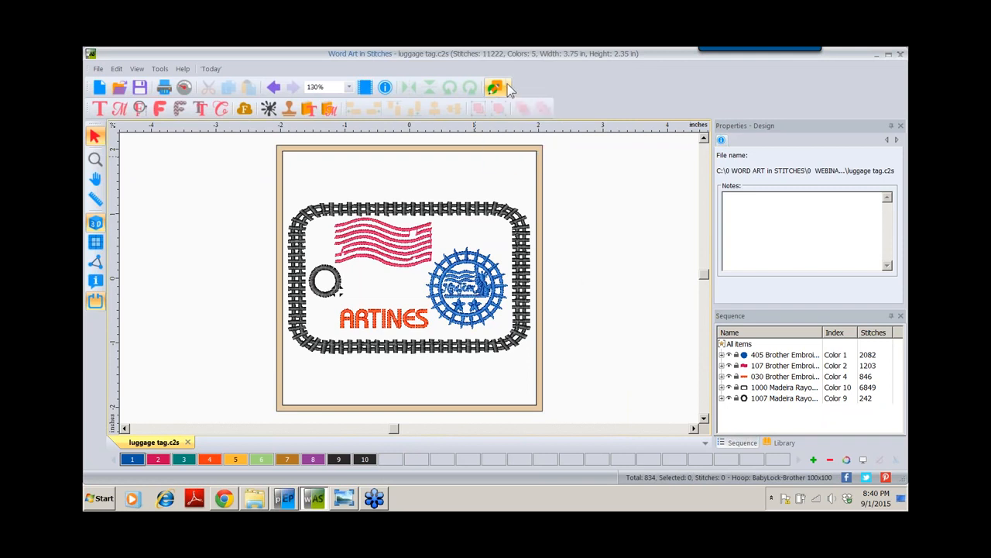